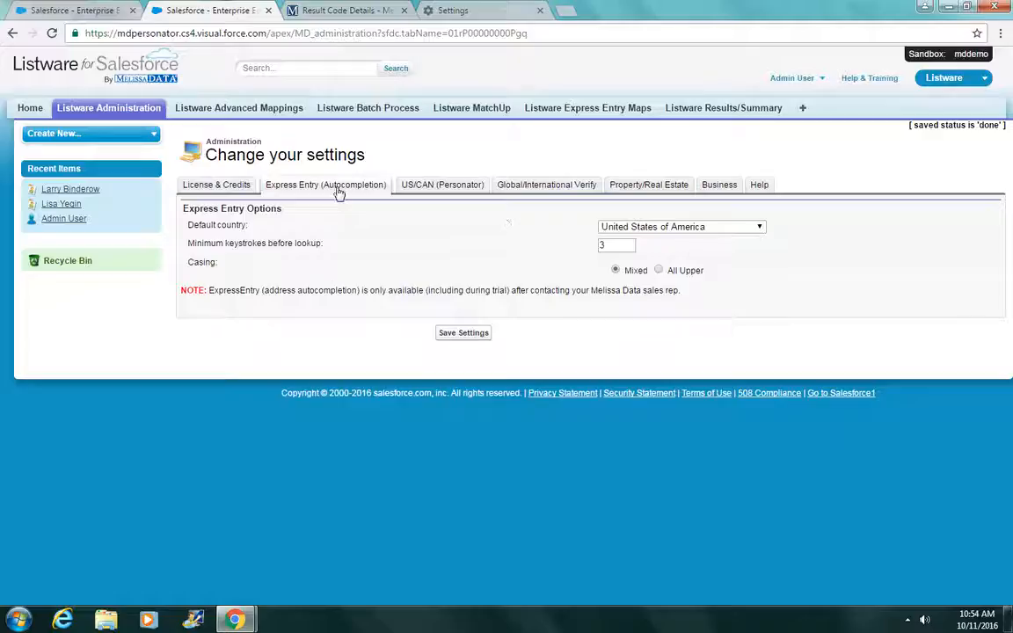
# Step: Switch Listware Administration from Express Entry to the US/CAN (Personator) settings
pyautogui.click(437, 185)
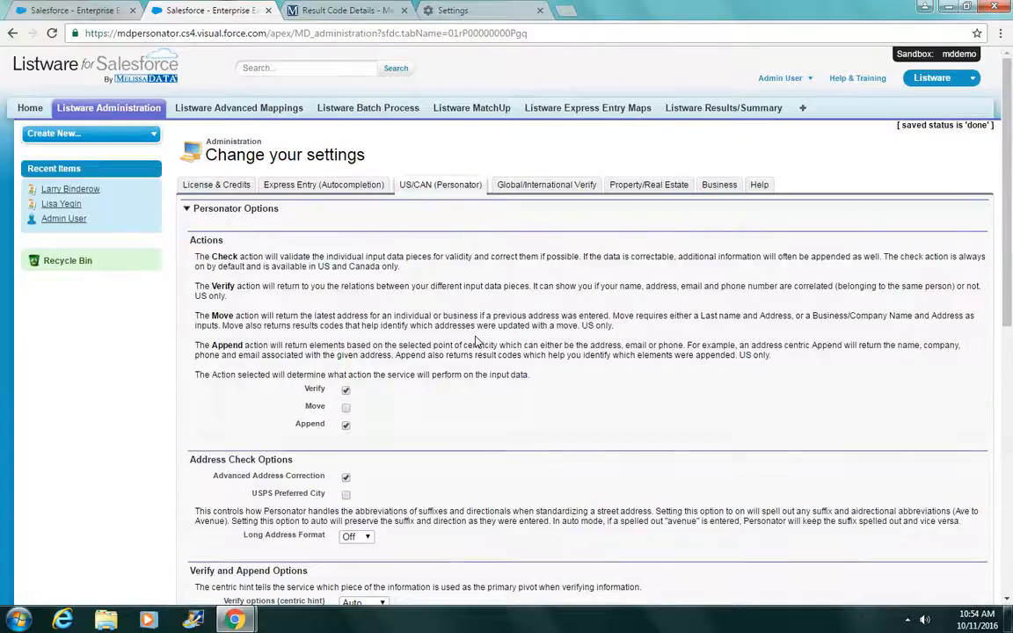
# Step: Review the Global Verify, Property/Real Estate and Business settings, then go to Advanced Mappings
pyautogui.click(498, 183)
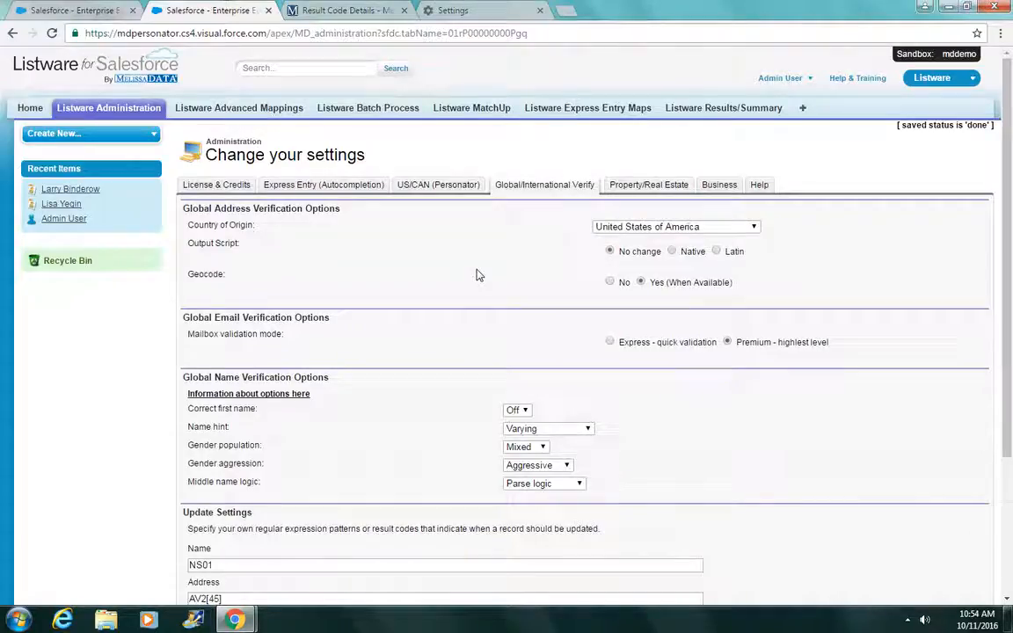
pyautogui.click(645, 188)
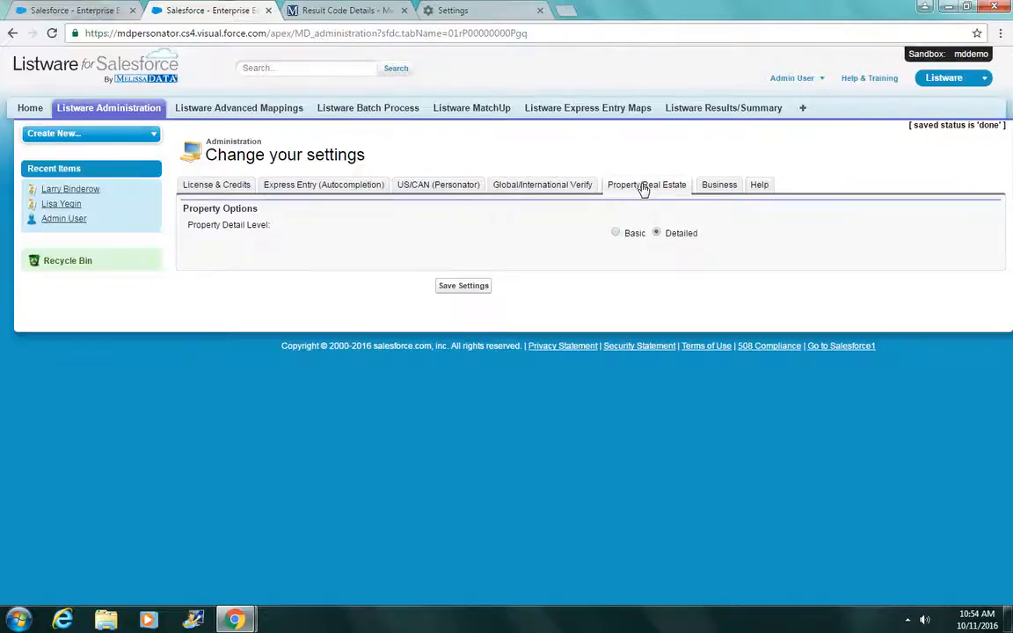
pyautogui.click(725, 187)
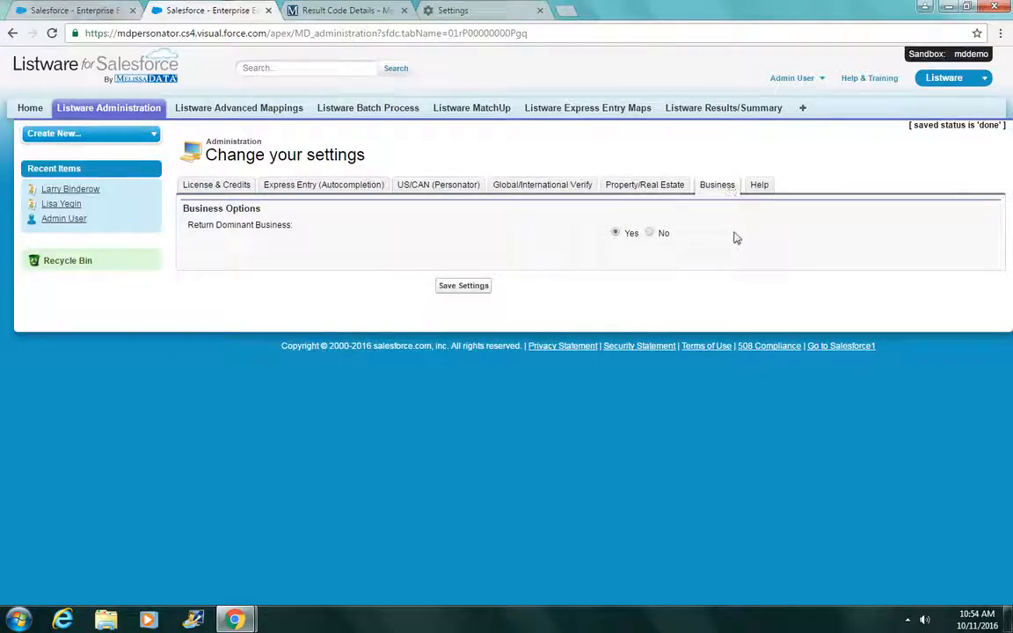
pyautogui.click(253, 117)
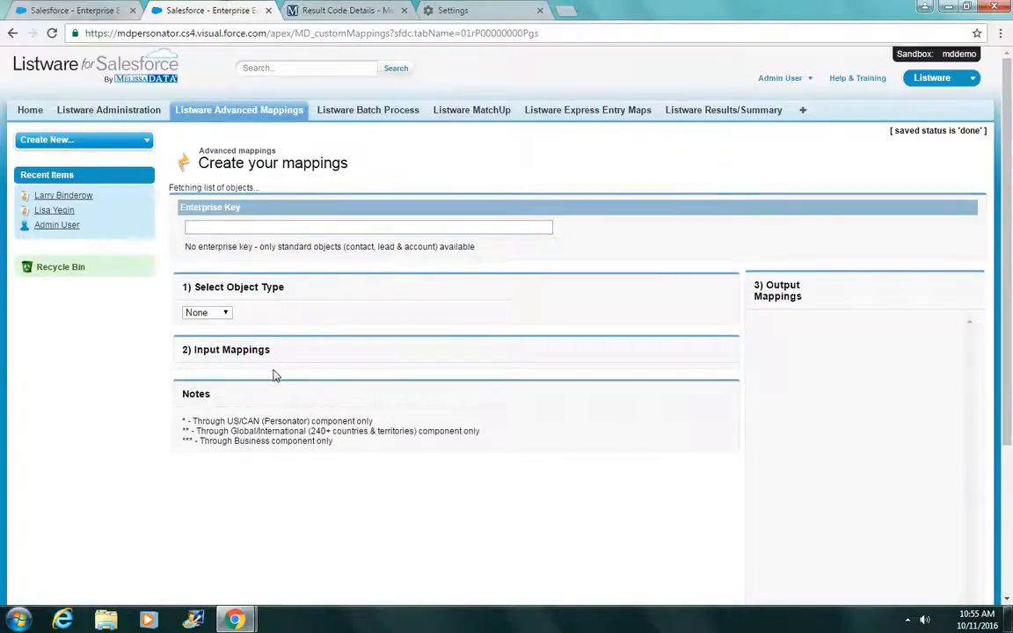
# Step: Choose Contact as the object type and review its pre-filled input and output mappings
pyautogui.click(225, 303)
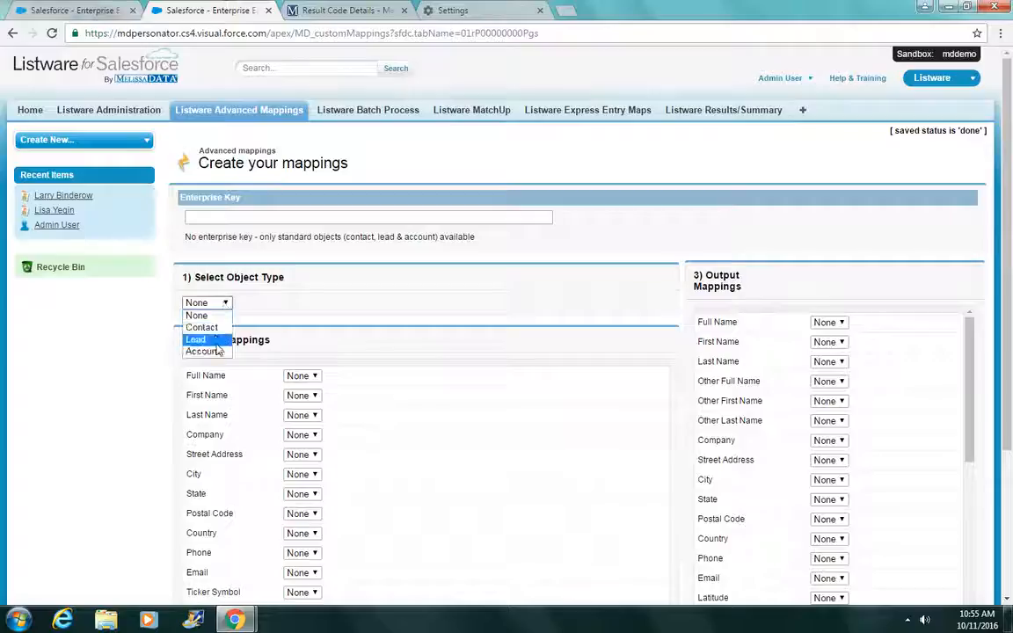
pyautogui.click(311, 296)
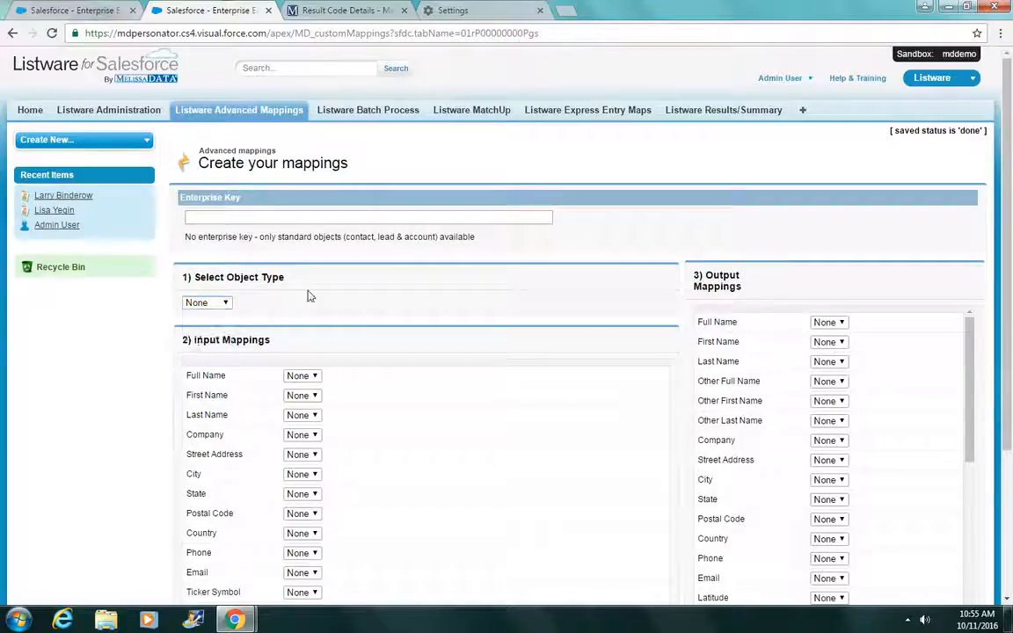
pyautogui.click(328, 218)
pyautogui.click(216, 305)
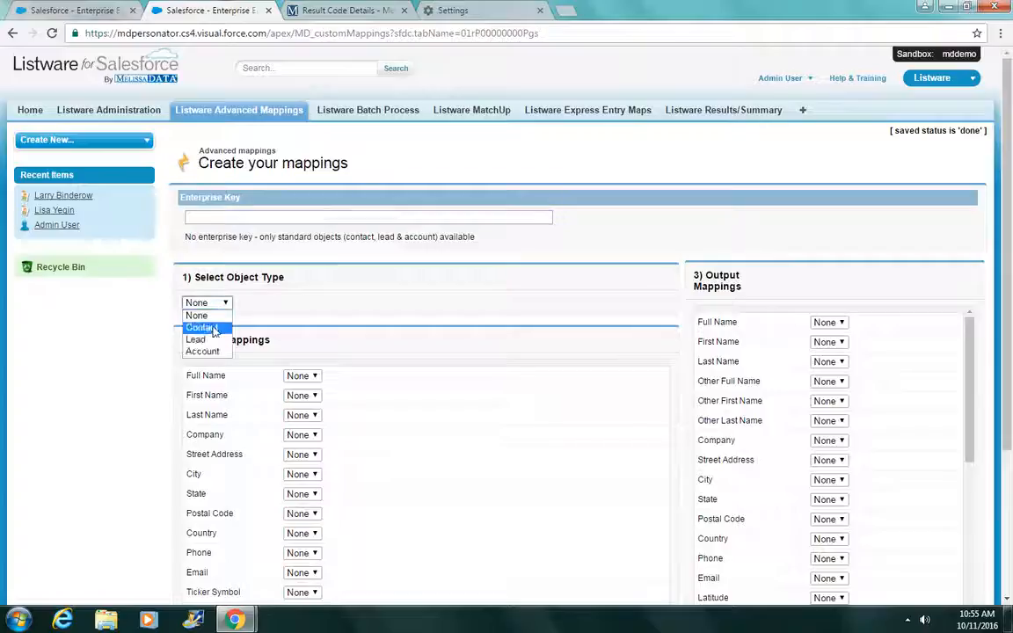
pyautogui.click(215, 329)
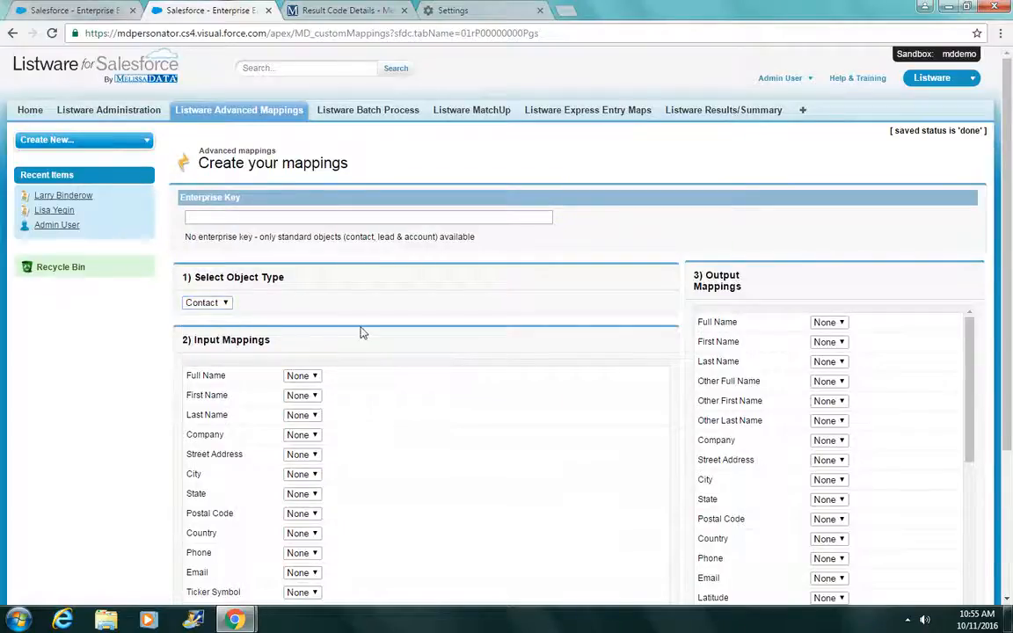
pyautogui.scroll(-3, 357, 329)
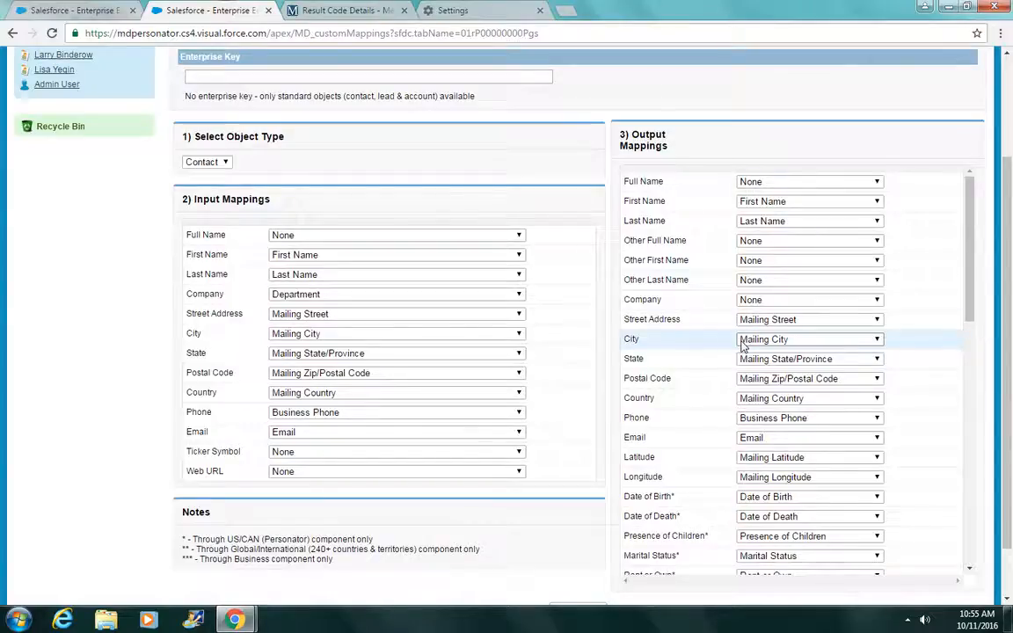
pyautogui.scroll(-2, 691, 394)
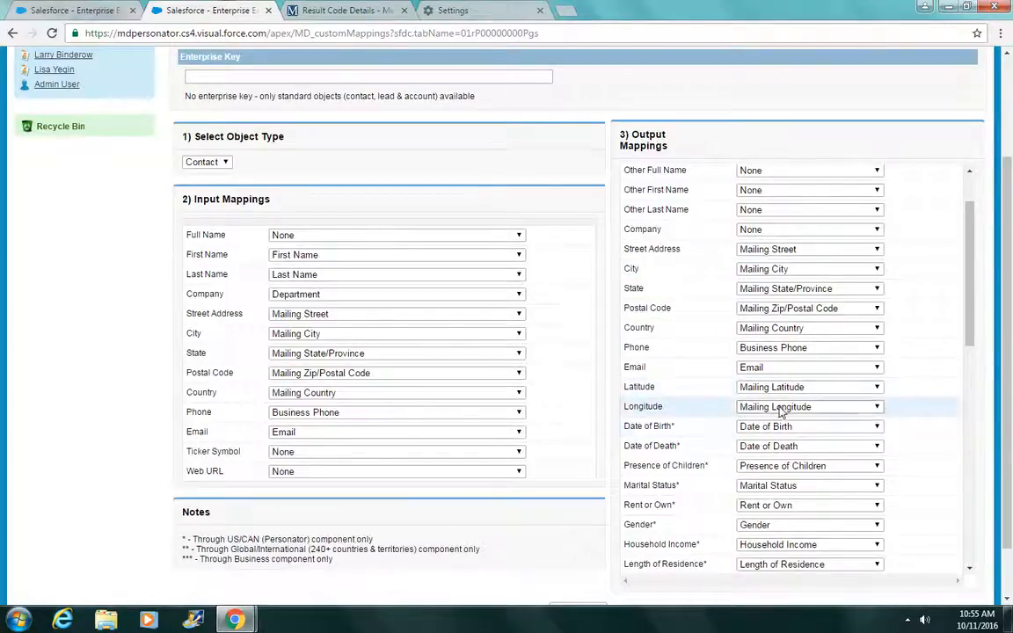
pyautogui.scroll(3, 594, 136)
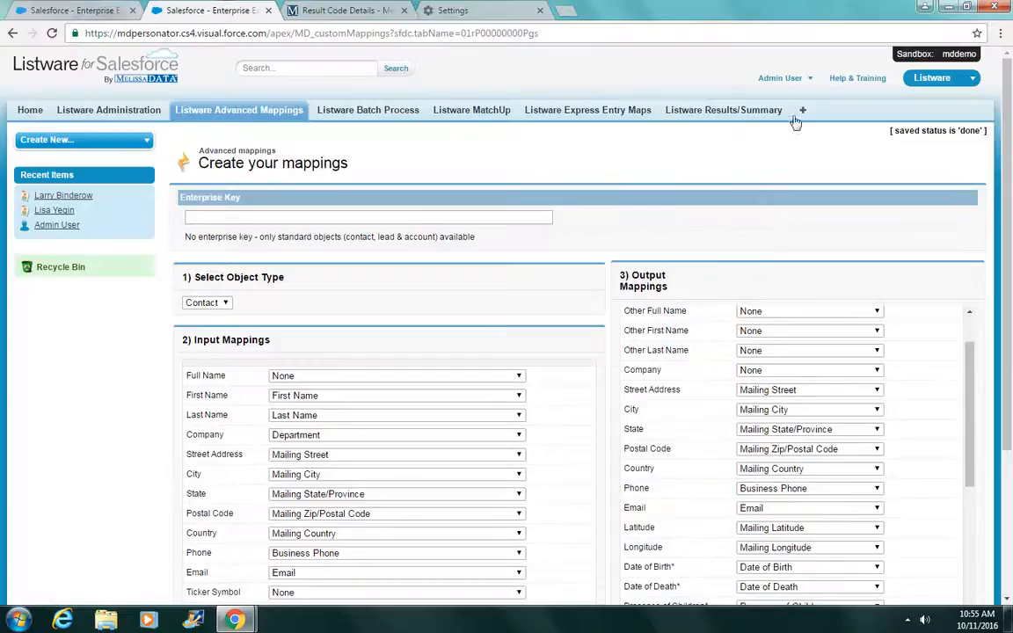
# Step: Start a new contact from the Contacts home page
pyautogui.click(720, 102)
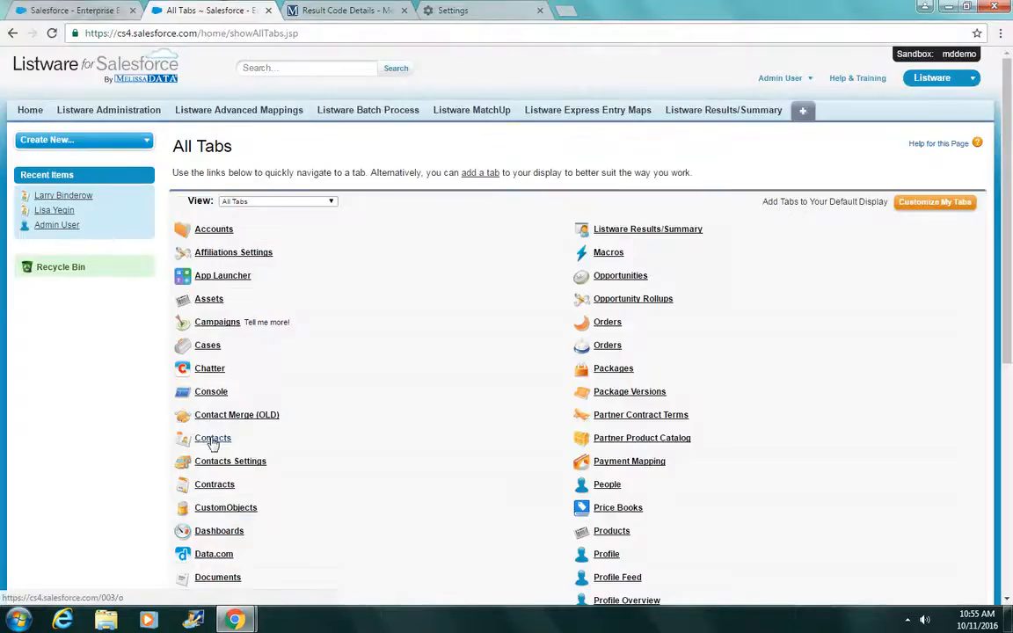
pyautogui.click(212, 439)
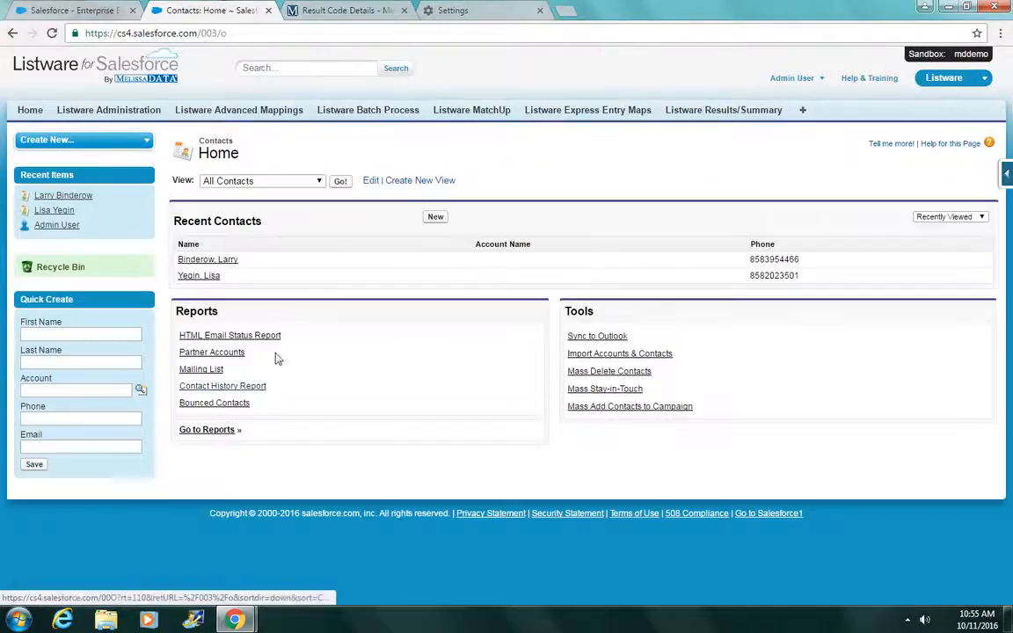
pyautogui.click(434, 217)
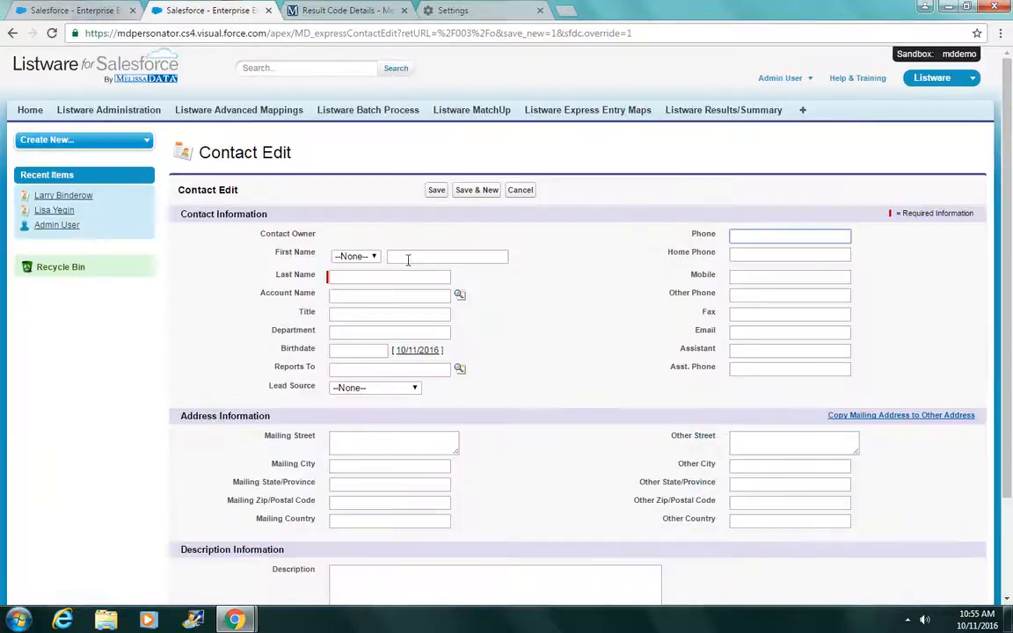
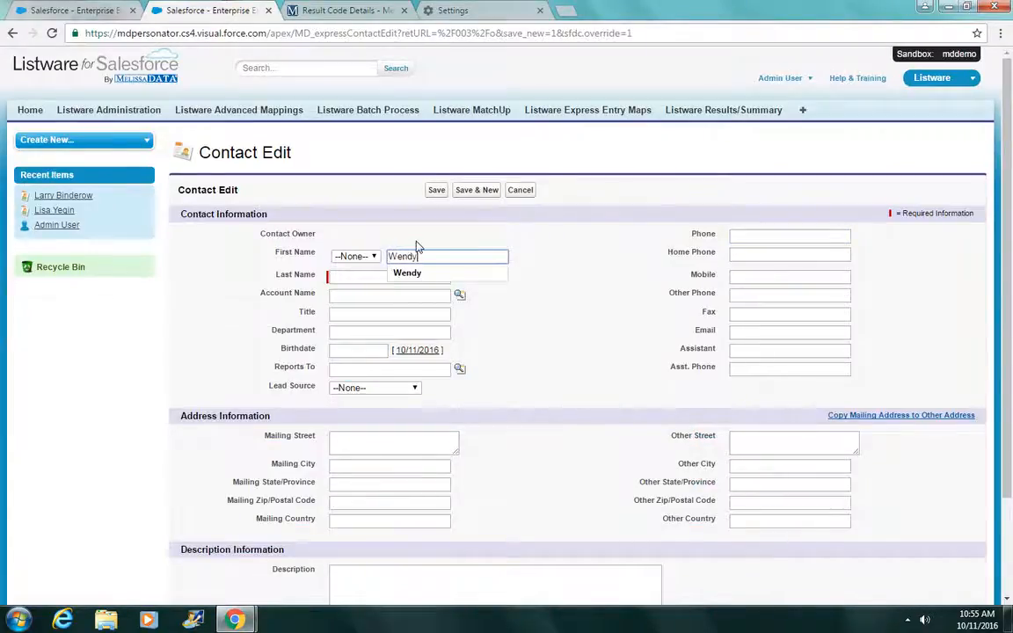
# Step: Enter the contact's first and last name, autocomplete the mailing street address, and save
pyautogui.click(361, 276)
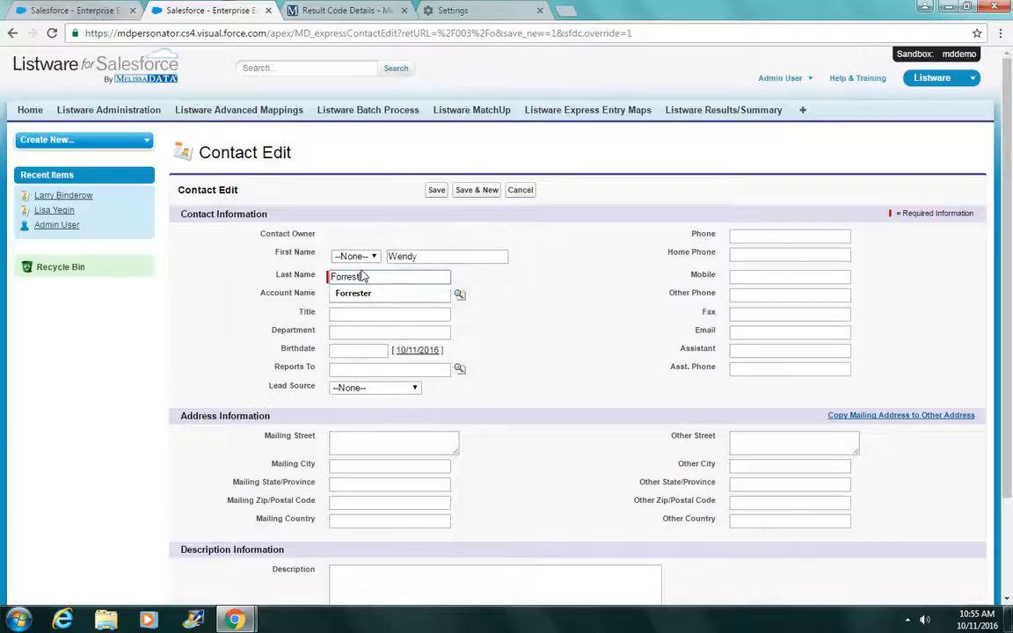
pyautogui.click(410, 439)
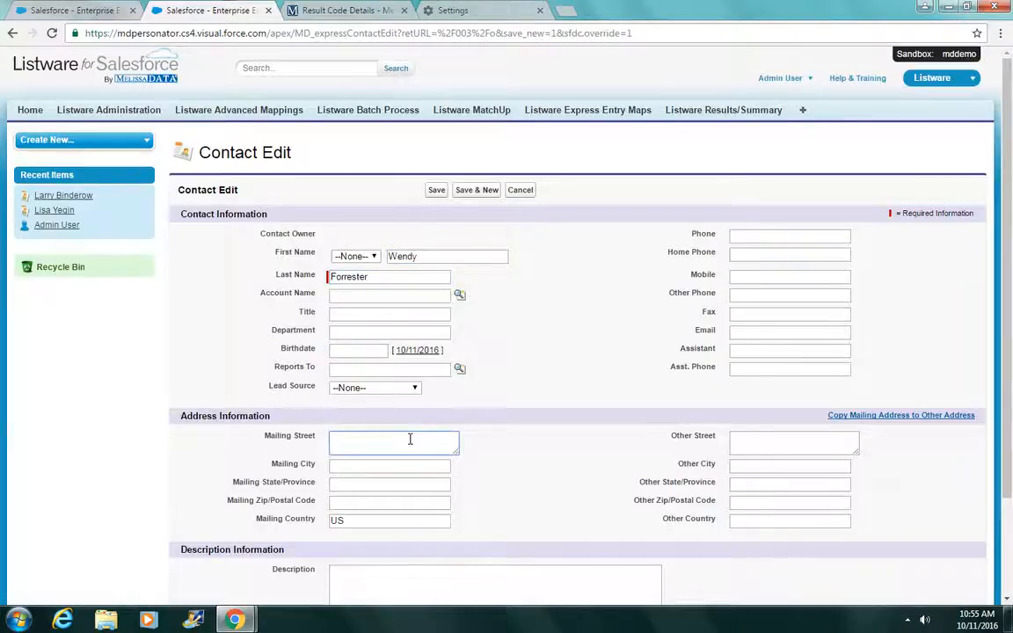
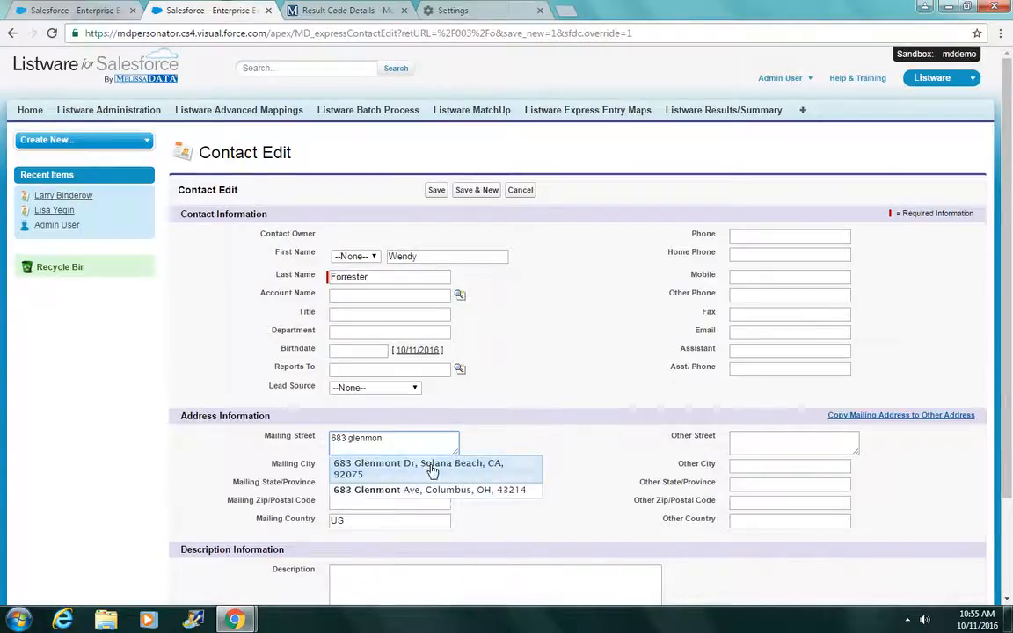
pyautogui.click(510, 464)
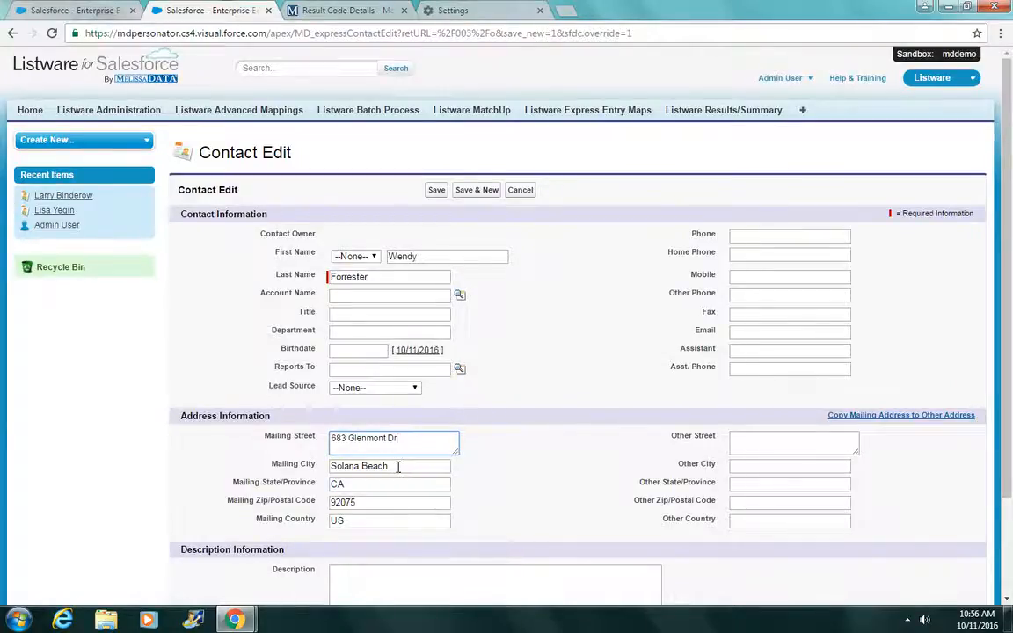
pyautogui.click(439, 192)
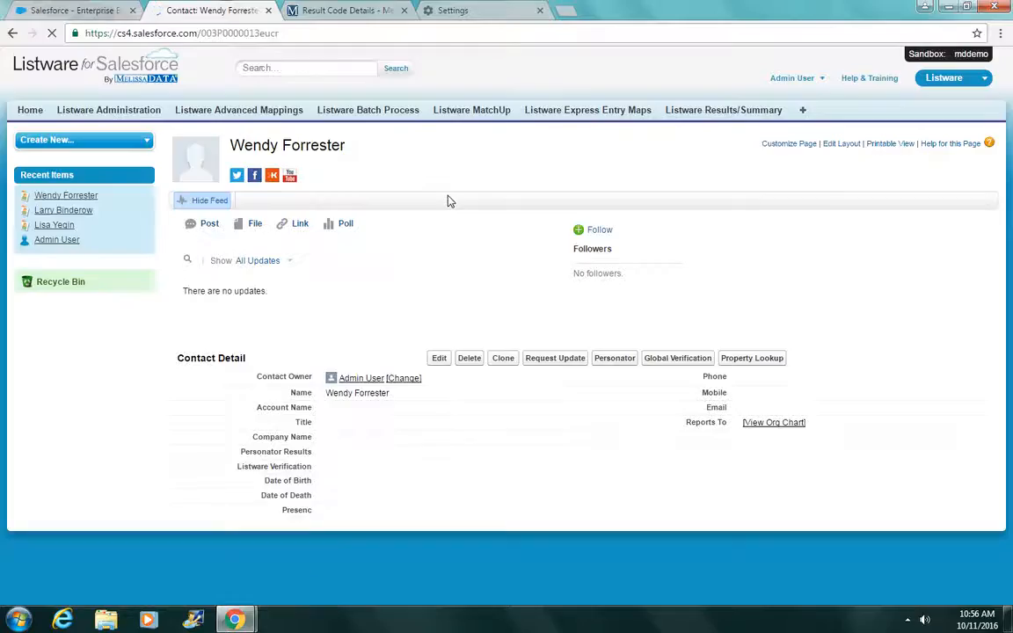
# Step: Scroll the saved contact's record down to the Personator button
pyautogui.scroll(-1, 446, 209)
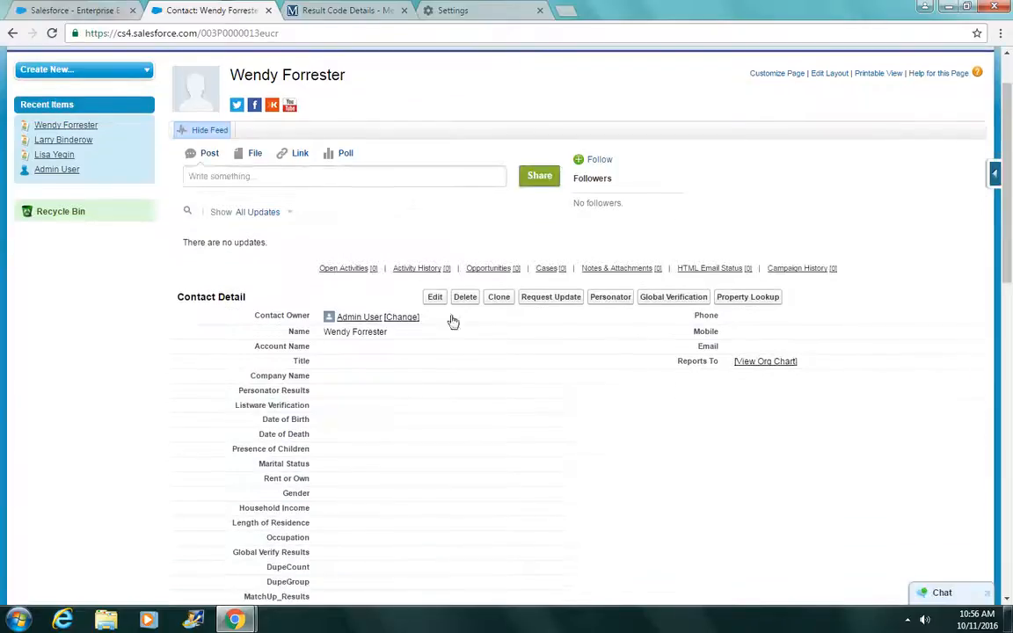
# Step: Run Personator on the contact and maximize its results window
pyautogui.click(610, 300)
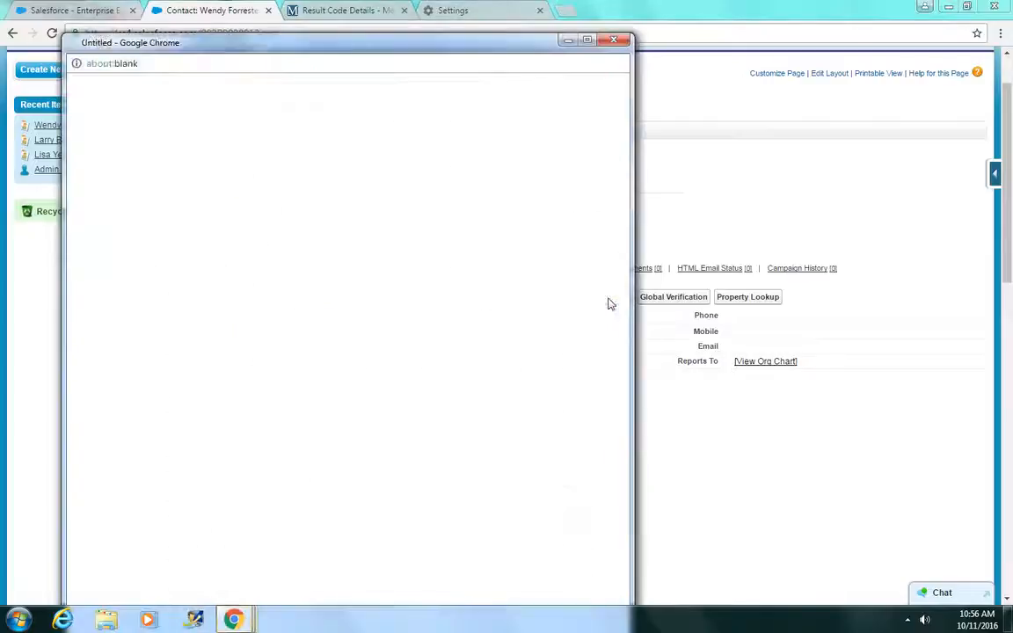
pyautogui.doubleClick(459, 41)
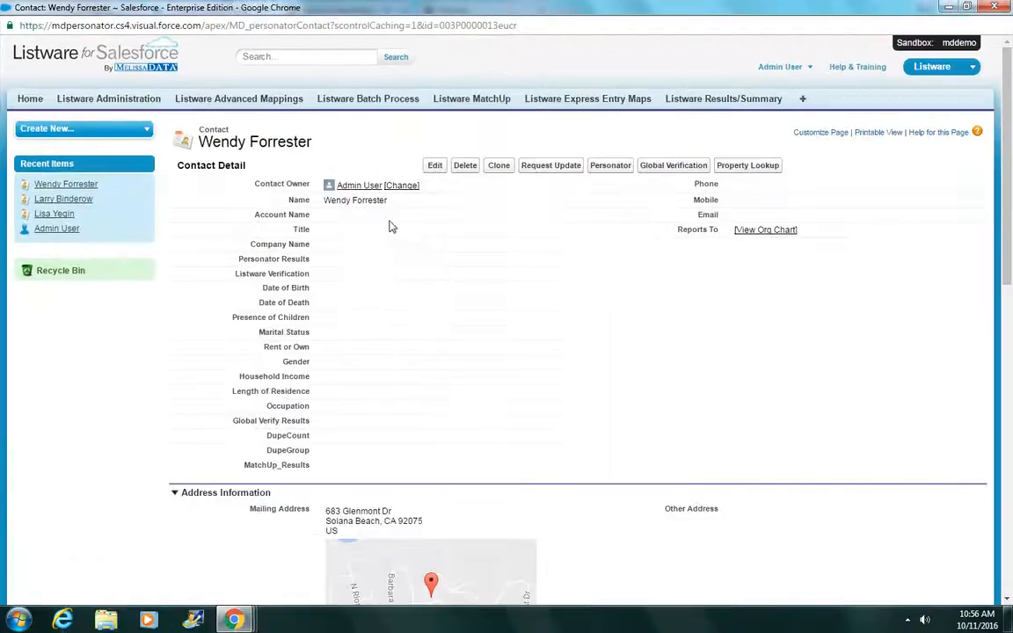
pyautogui.scroll(-3, 390, 226)
pyautogui.scroll(3, 398, 312)
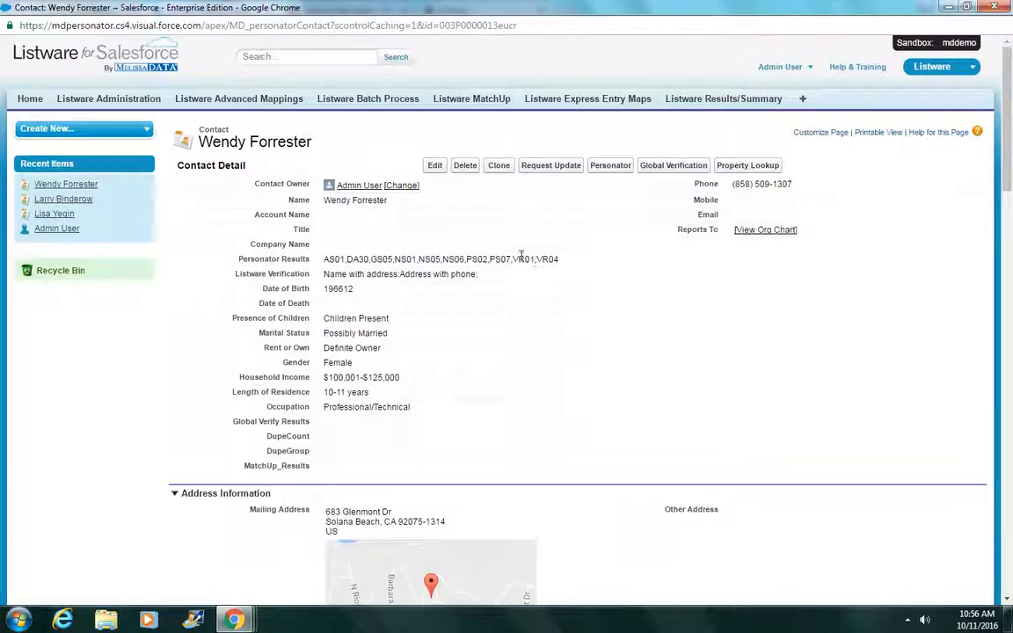
# Step: Highlight the appended phone, date of birth, gender and household income values
pyautogui.doubleClick(762, 184)
pyautogui.click(680, 317)
pyautogui.doubleClick(338, 289)
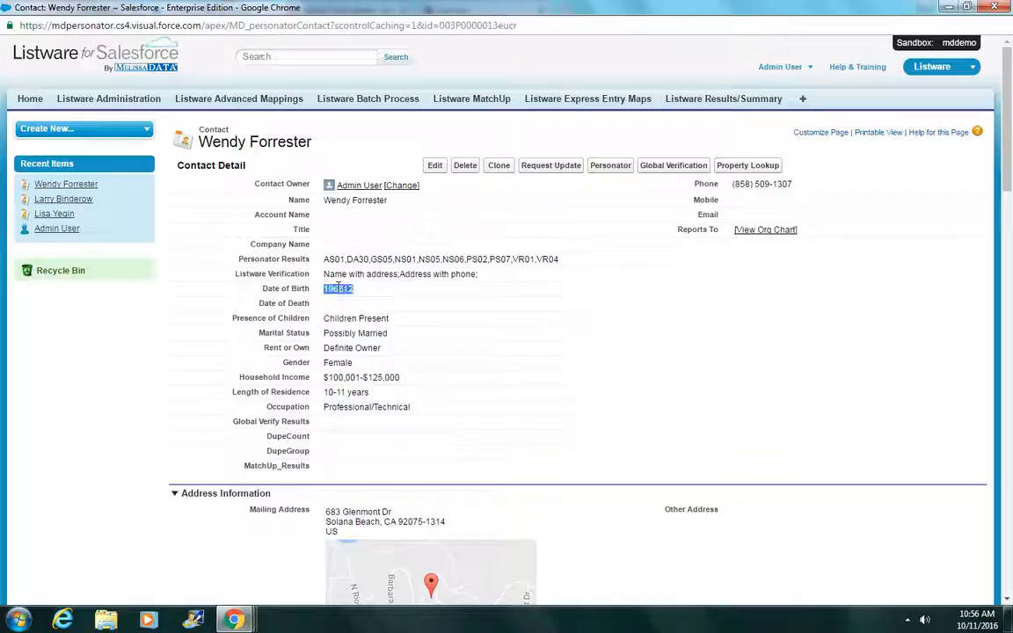
pyautogui.click(339, 331)
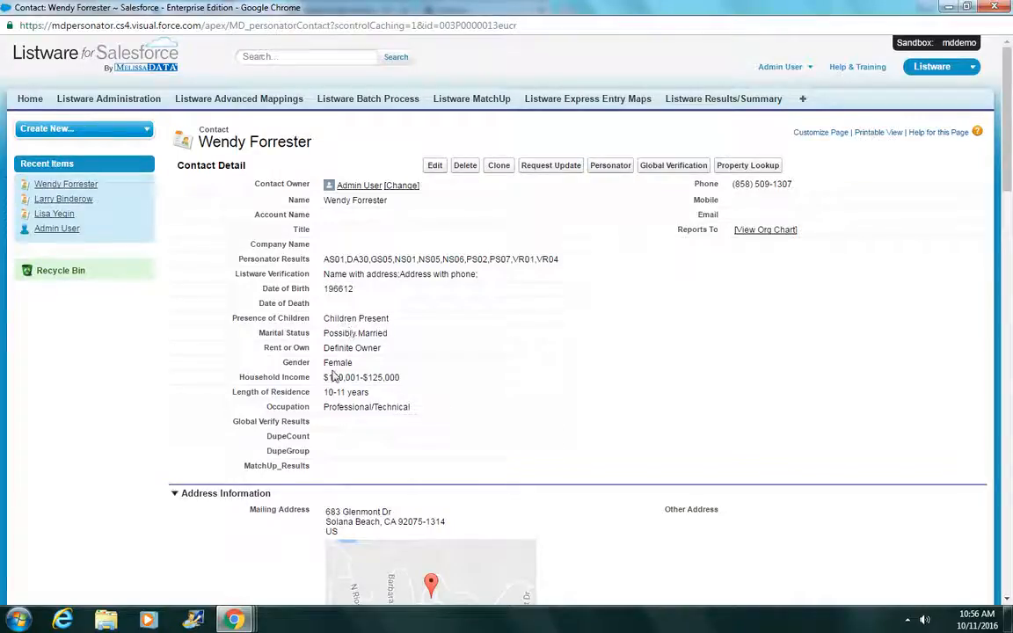
pyautogui.doubleClick(336, 364)
pyautogui.doubleClick(338, 379)
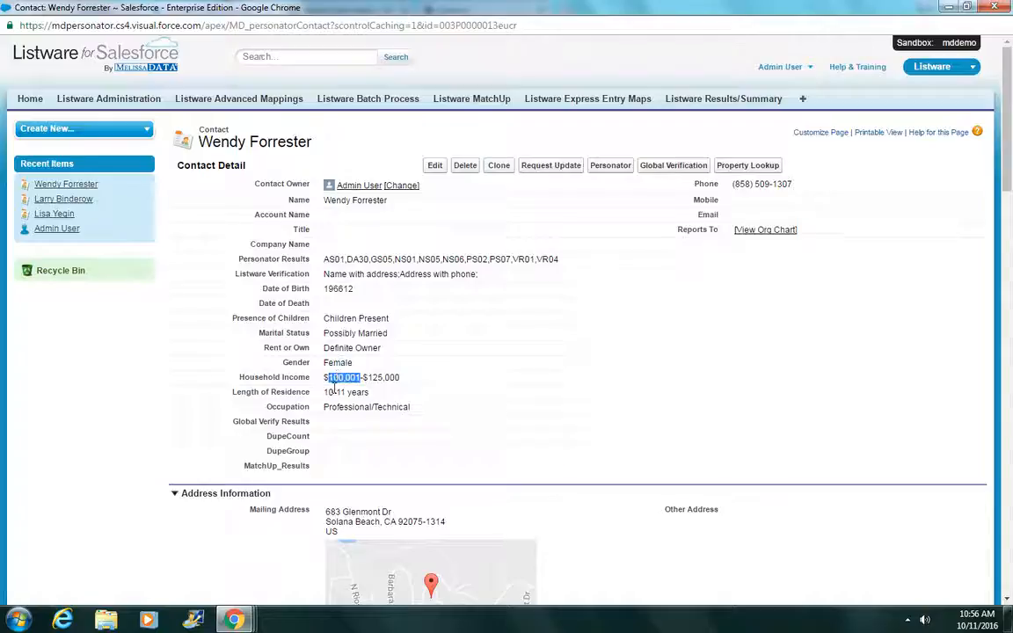
pyautogui.click(330, 398)
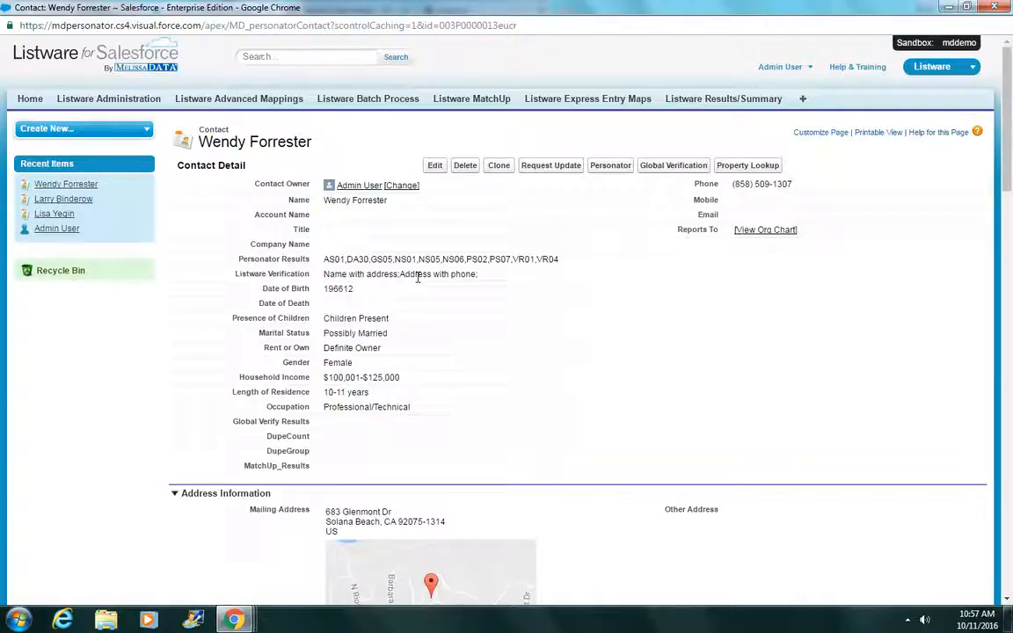
pyautogui.scroll(-3, 579, 302)
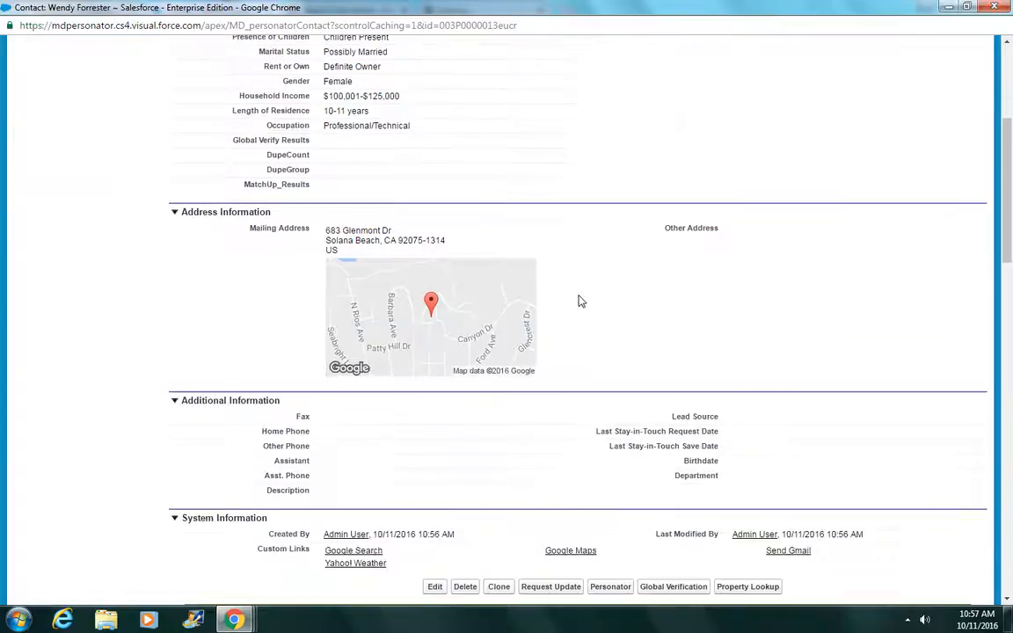
pyautogui.scroll(-4, 578, 302)
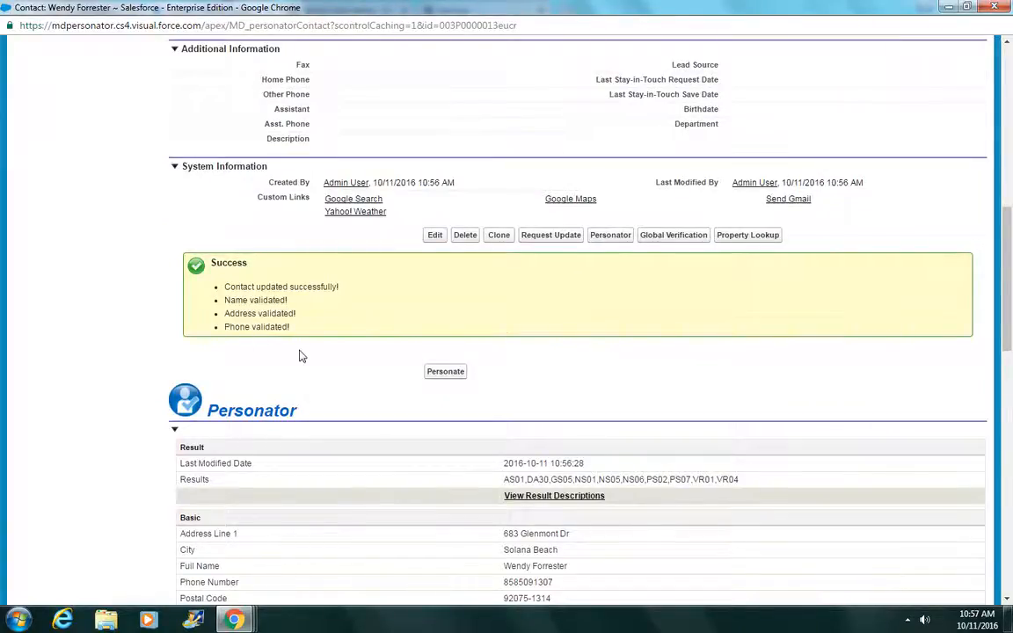
pyautogui.doubleClick(276, 287)
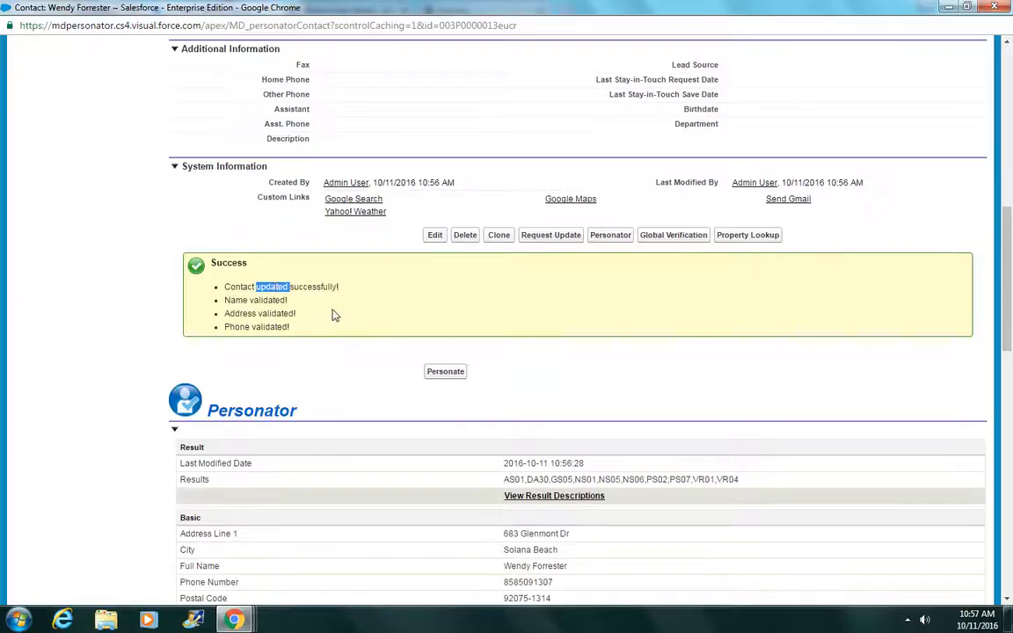
pyautogui.scroll(7, 341, 294)
pyautogui.scroll(-11, 377, 304)
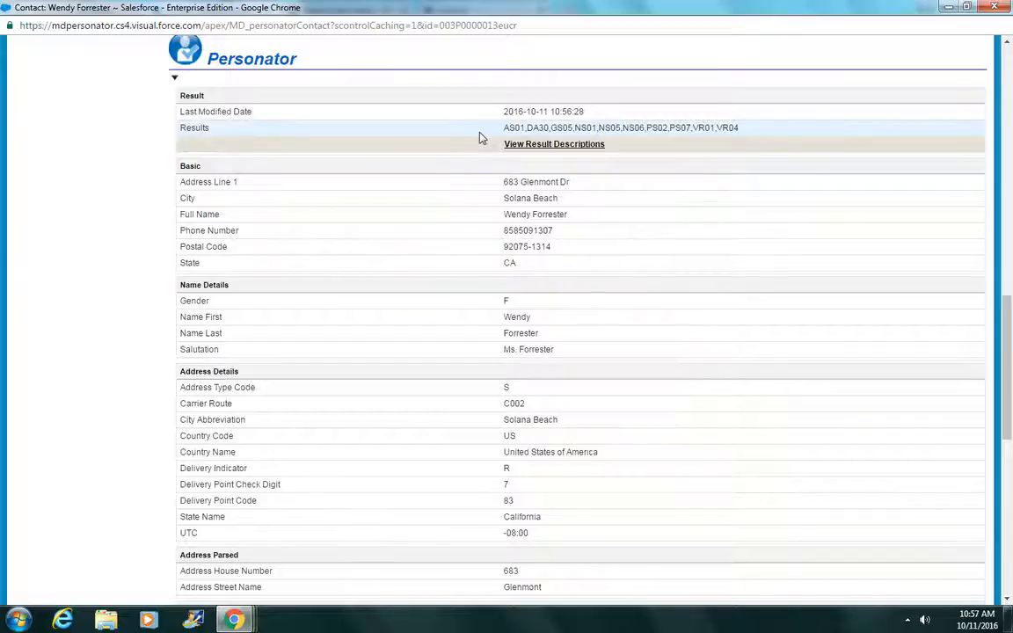
pyautogui.scroll(-3, 456, 220)
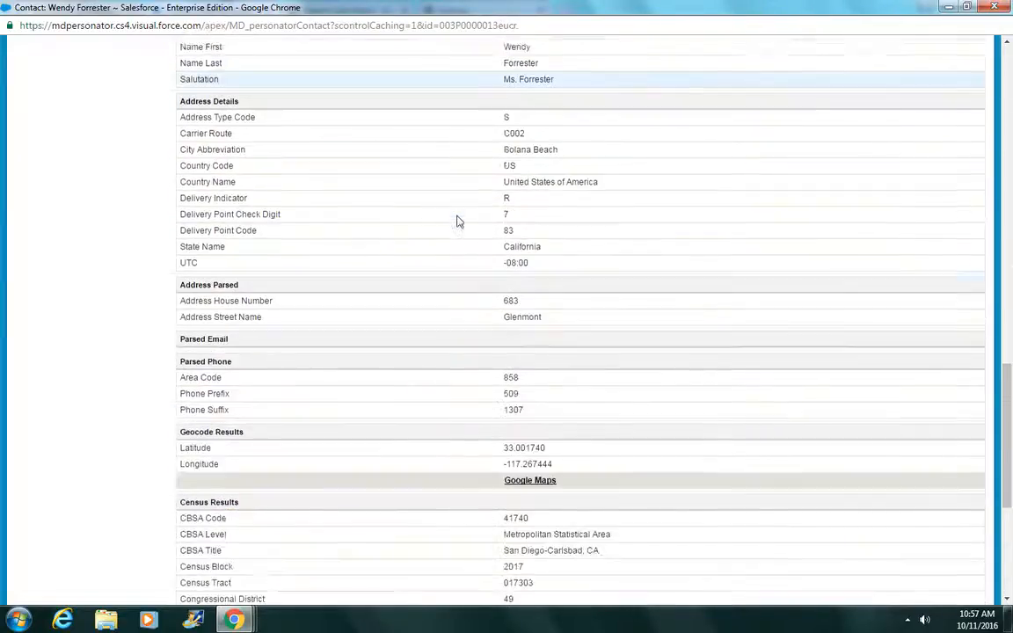
pyautogui.scroll(-2, 456, 220)
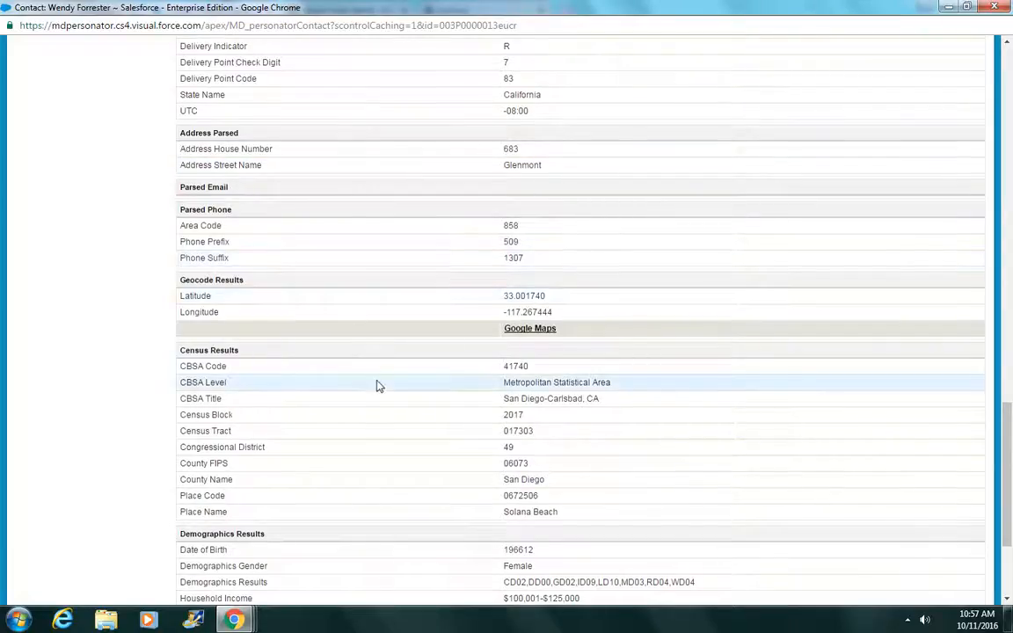
pyautogui.scroll(-2, 376, 384)
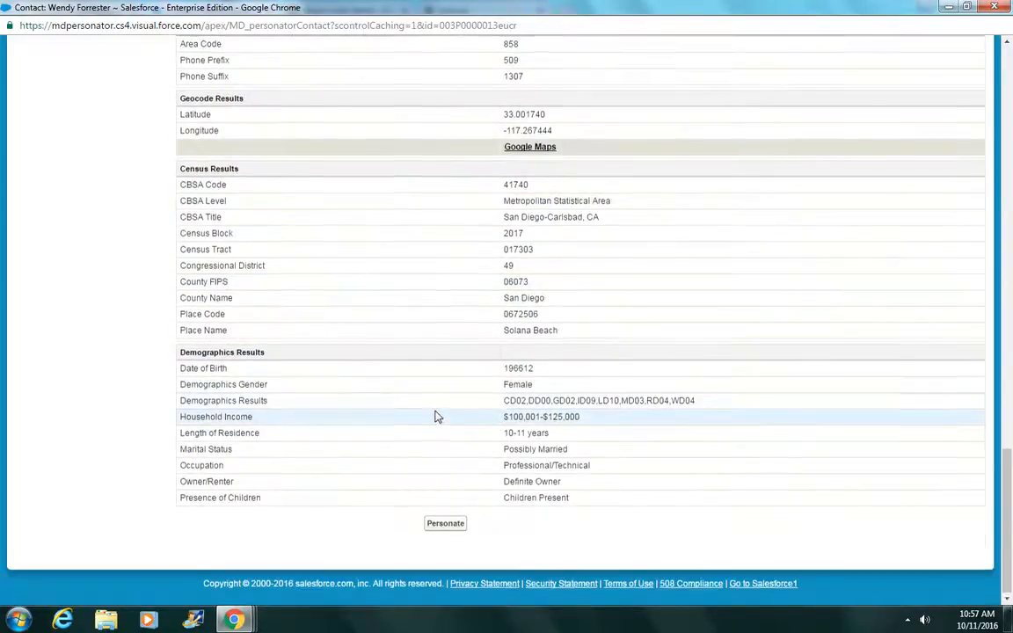
pyautogui.scroll(5, 437, 414)
pyautogui.scroll(15, 882, 151)
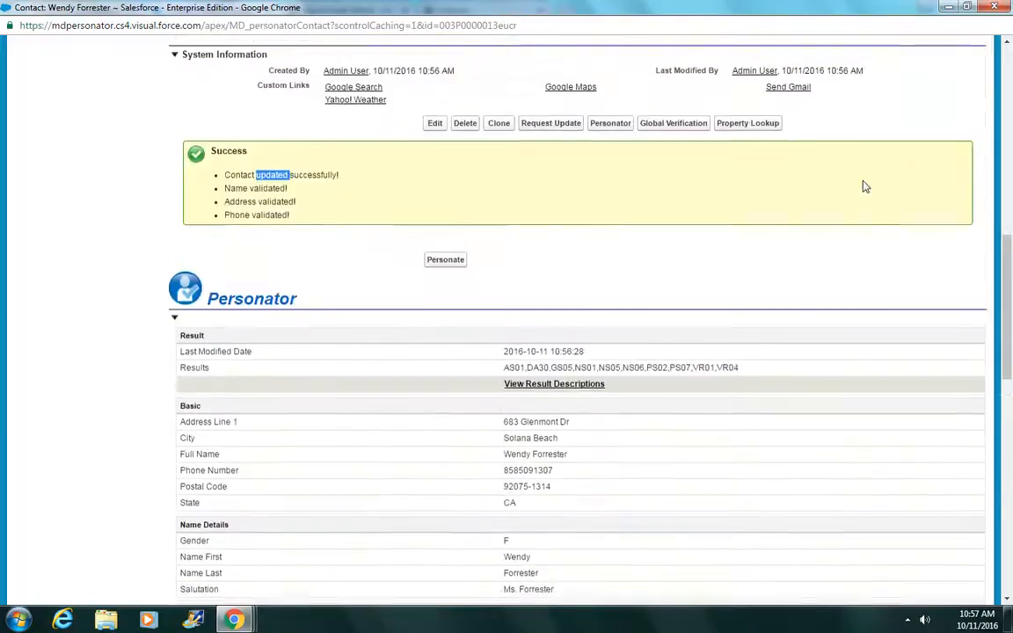
# Step: Close Personator, run Property Lookup for the contact, and maximize its window
pyautogui.click(995, 8)
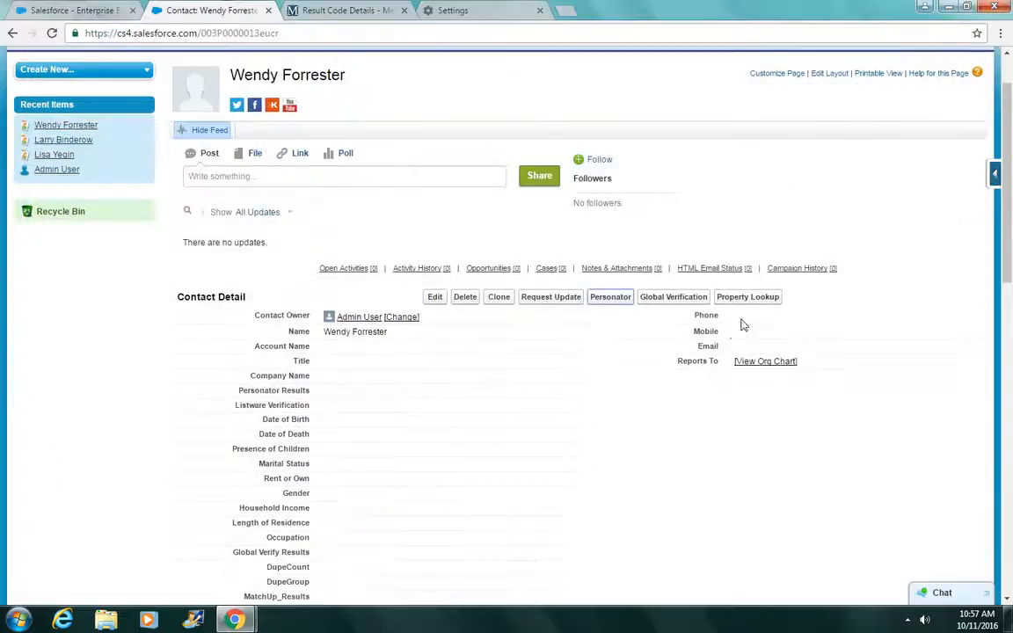
pyautogui.click(760, 305)
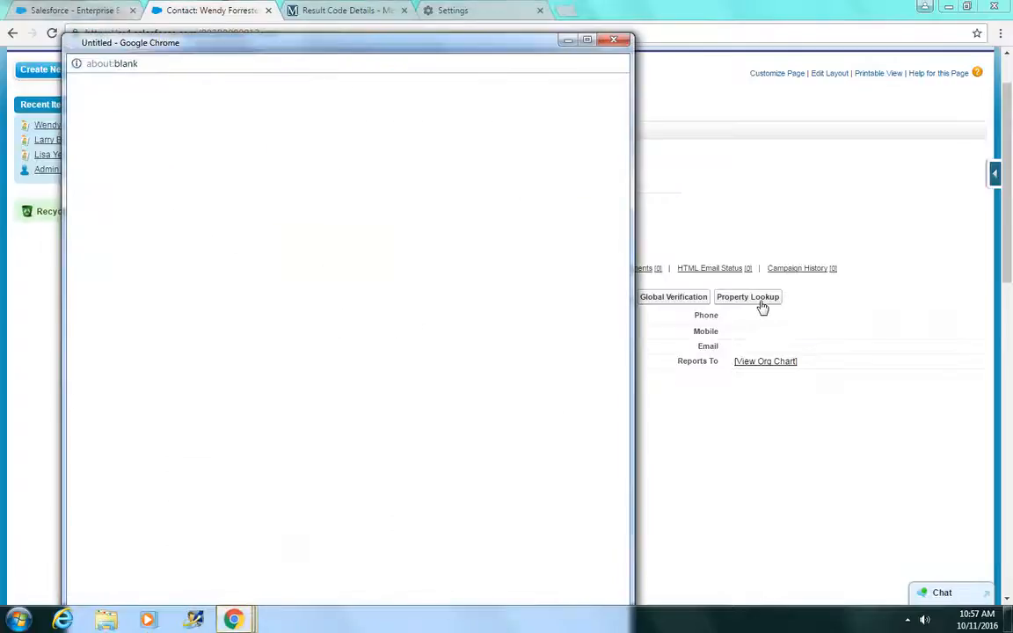
pyautogui.doubleClick(483, 48)
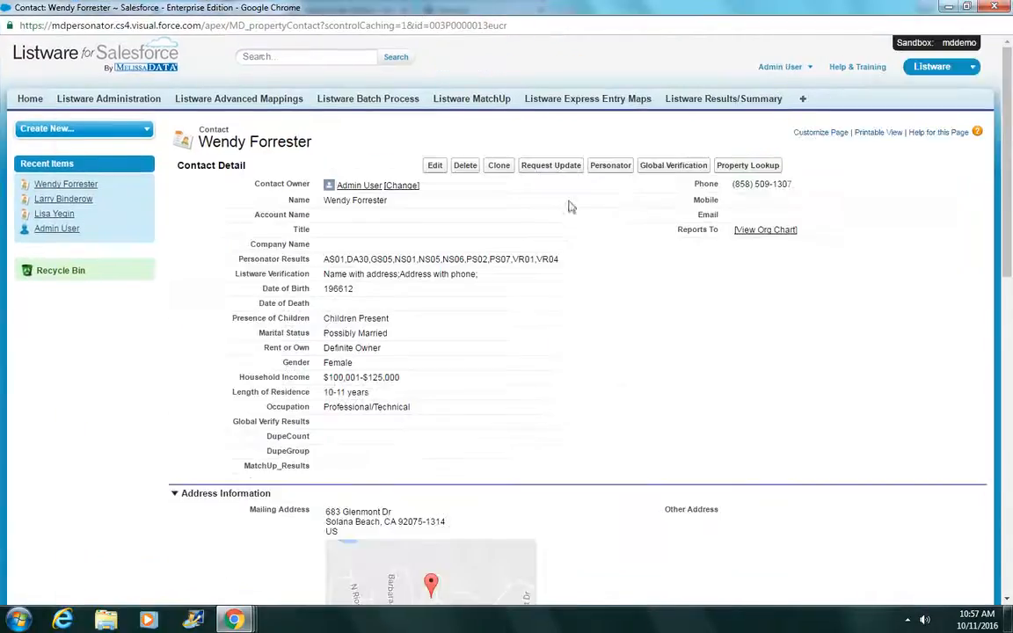
# Step: Scroll through the owner, deed, sale, value and parcel results, highlighting the 2015 tax year
pyautogui.scroll(-6, 657, 301)
pyautogui.scroll(-3, 656, 301)
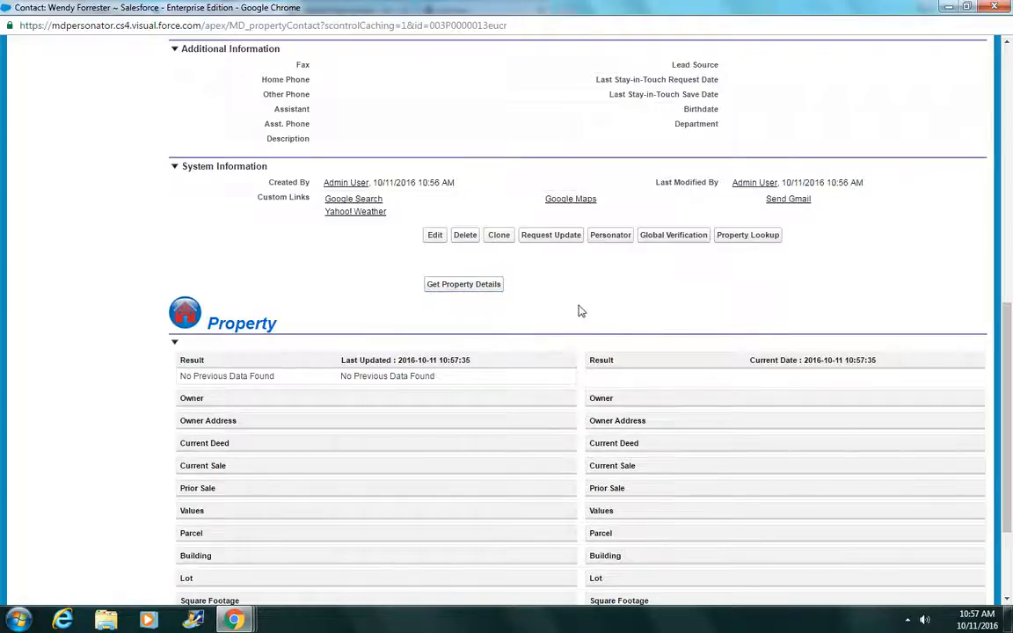
pyautogui.scroll(-3, 606, 324)
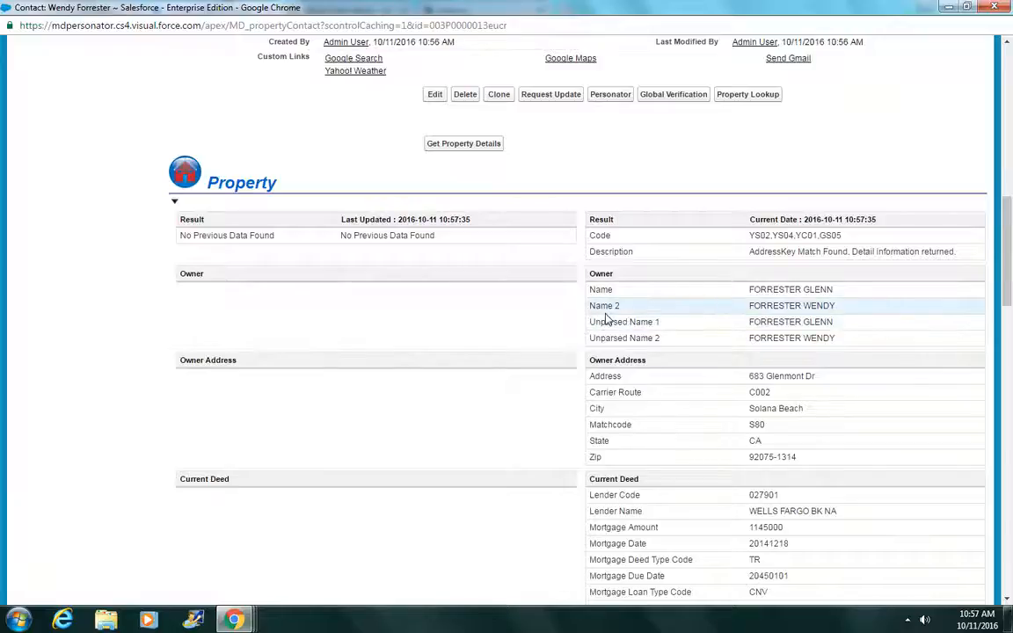
pyautogui.scroll(-3, 672, 321)
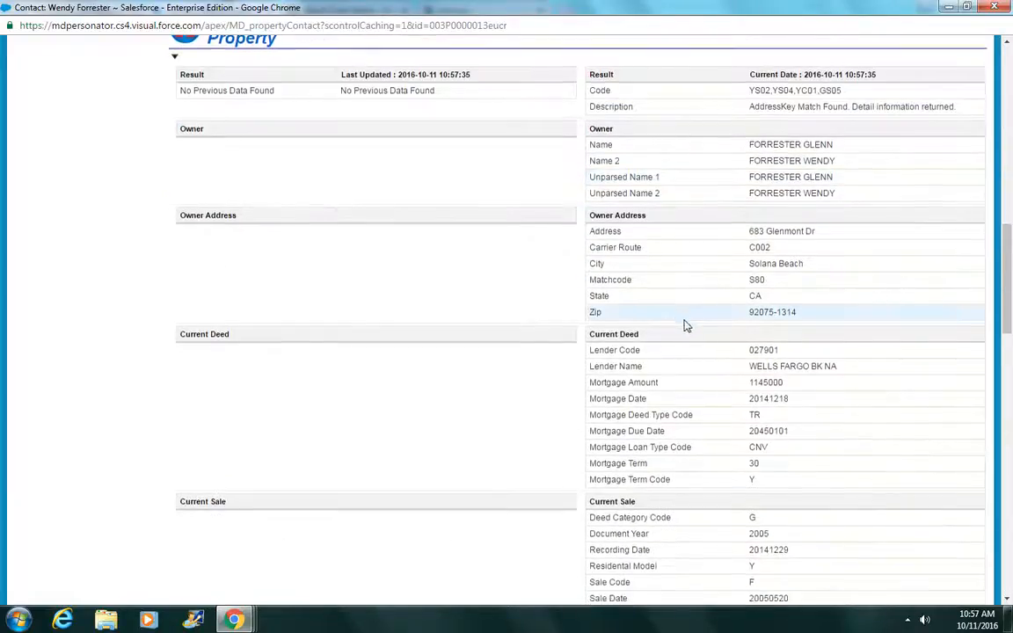
pyautogui.scroll(-1, 687, 326)
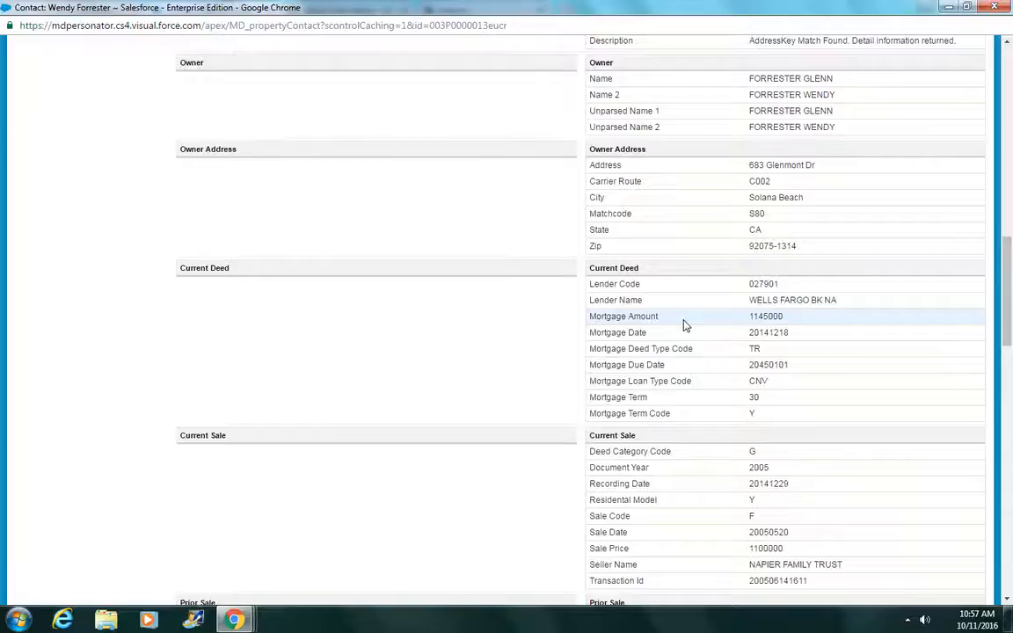
pyautogui.scroll(-3, 687, 326)
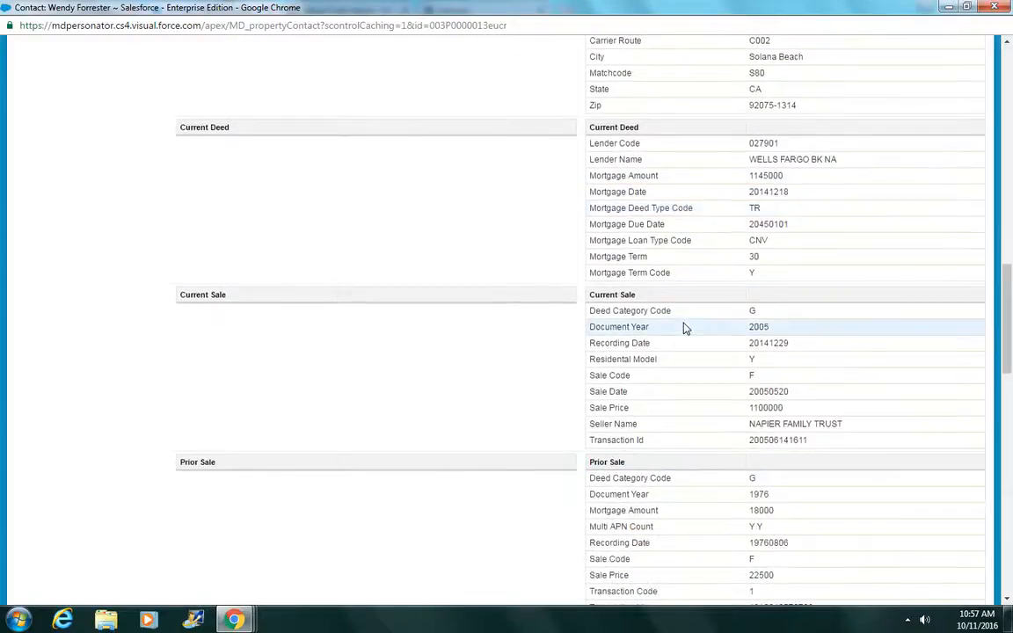
pyautogui.scroll(-3, 687, 326)
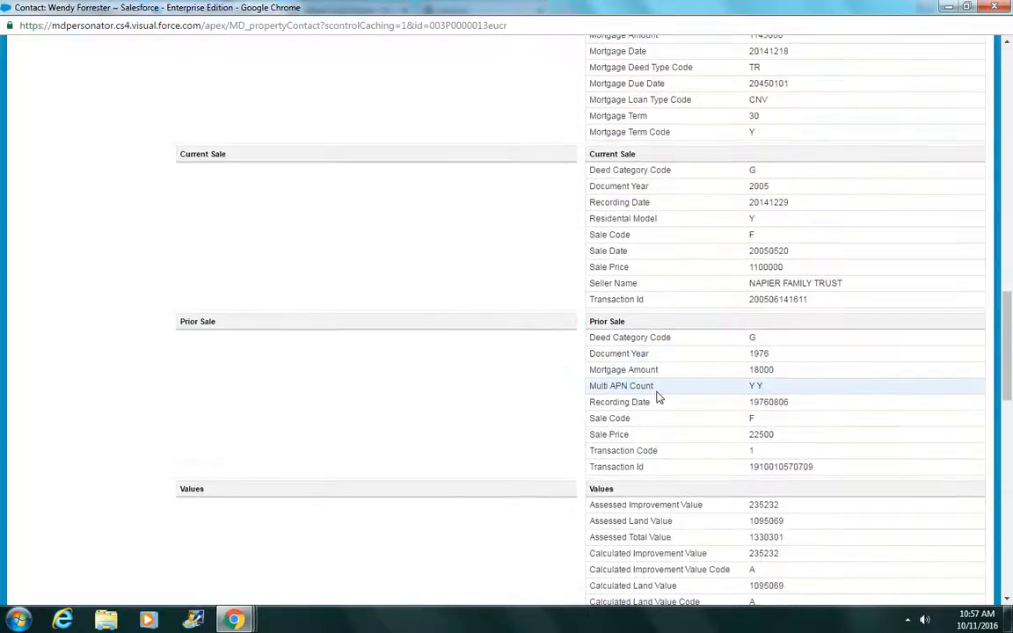
pyautogui.scroll(-3, 658, 392)
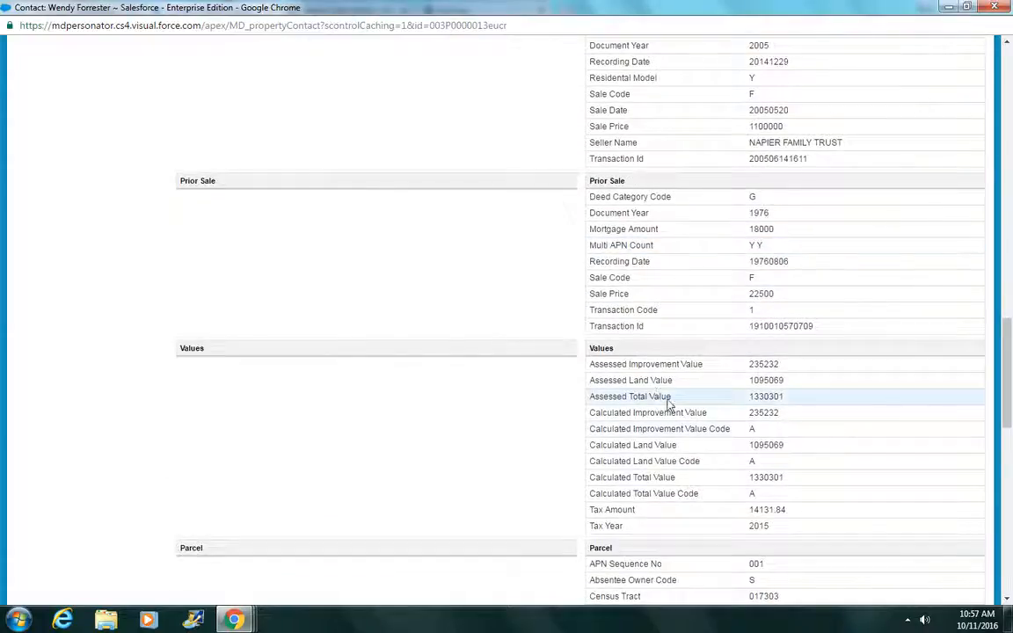
pyautogui.moveTo(771, 526)
pyautogui.mouseDown()
pyautogui.moveTo(757, 519)
pyautogui.moveTo(758, 528)
pyautogui.mouseUp()
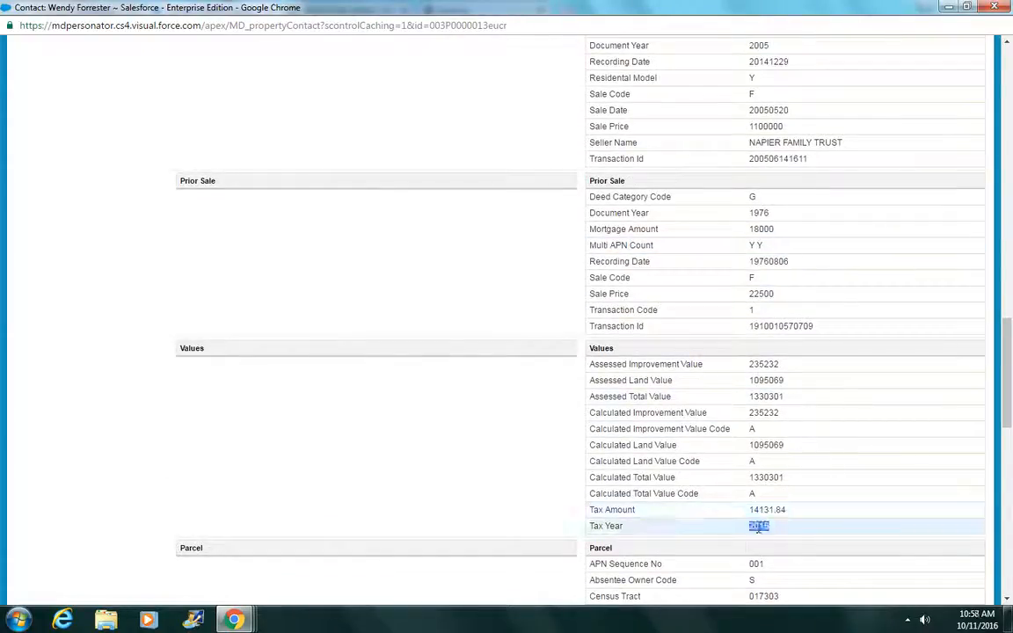
pyautogui.scroll(-7, 759, 527)
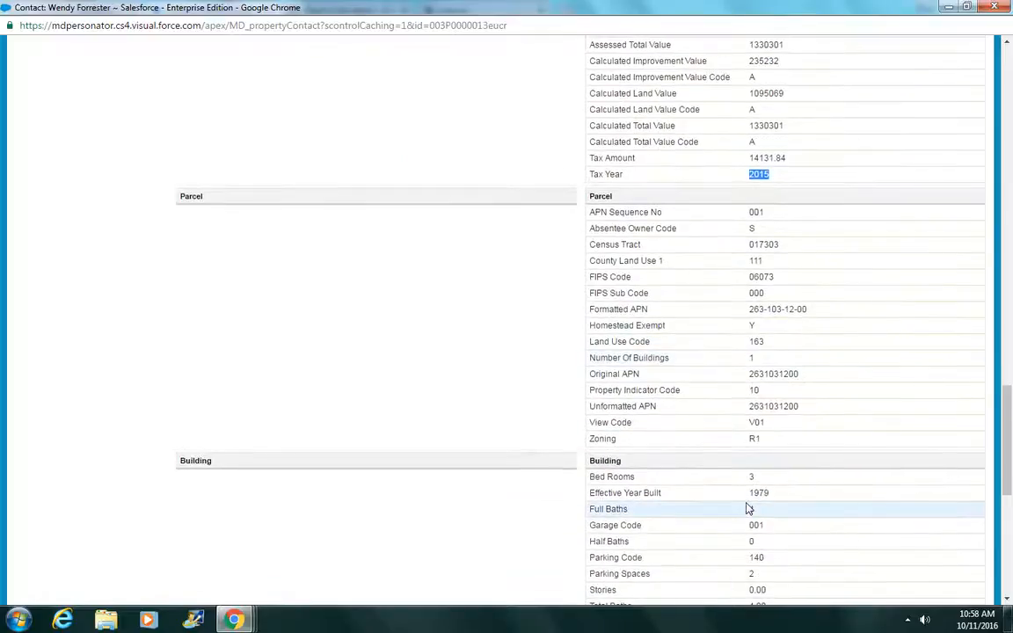
pyautogui.scroll(-6, 747, 508)
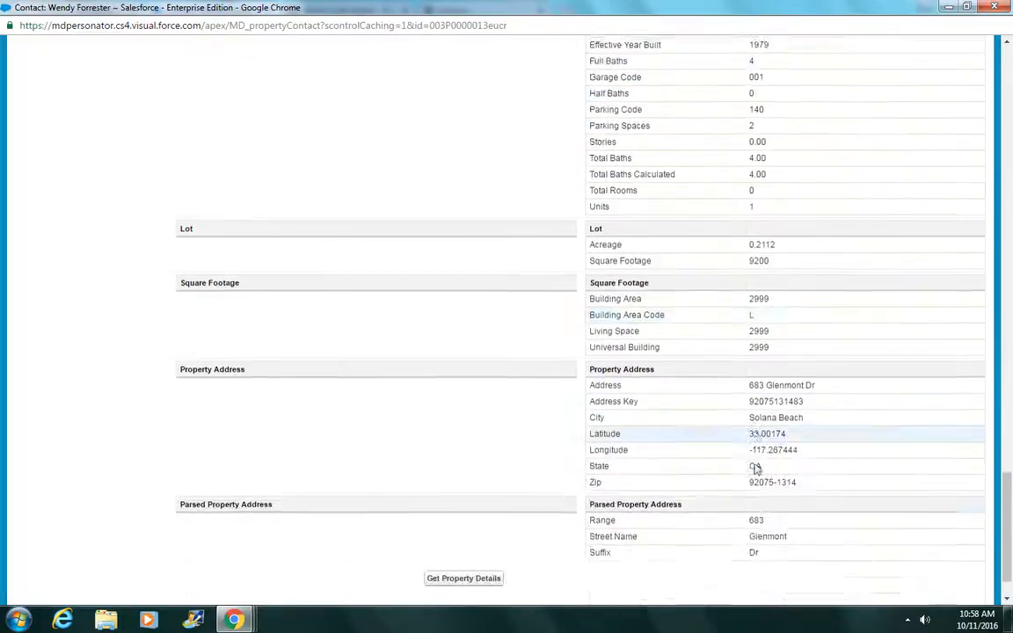
pyautogui.scroll(-1, 755, 468)
pyautogui.scroll(12, 755, 468)
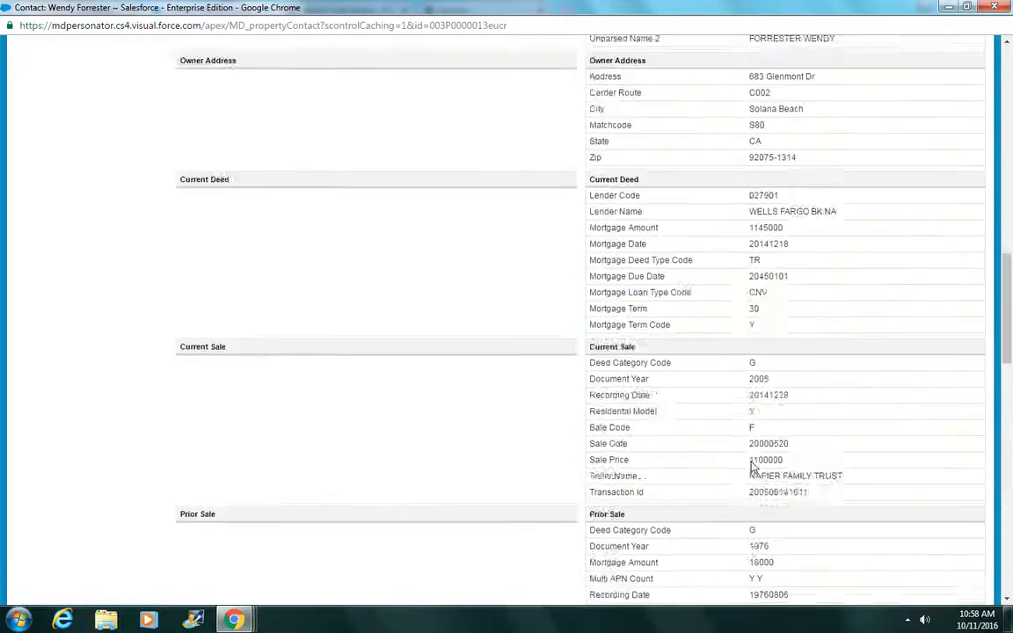
pyautogui.scroll(14, 754, 468)
# Step: Close the property lookup window and start another new contact from Contacts
pyautogui.click(997, 7)
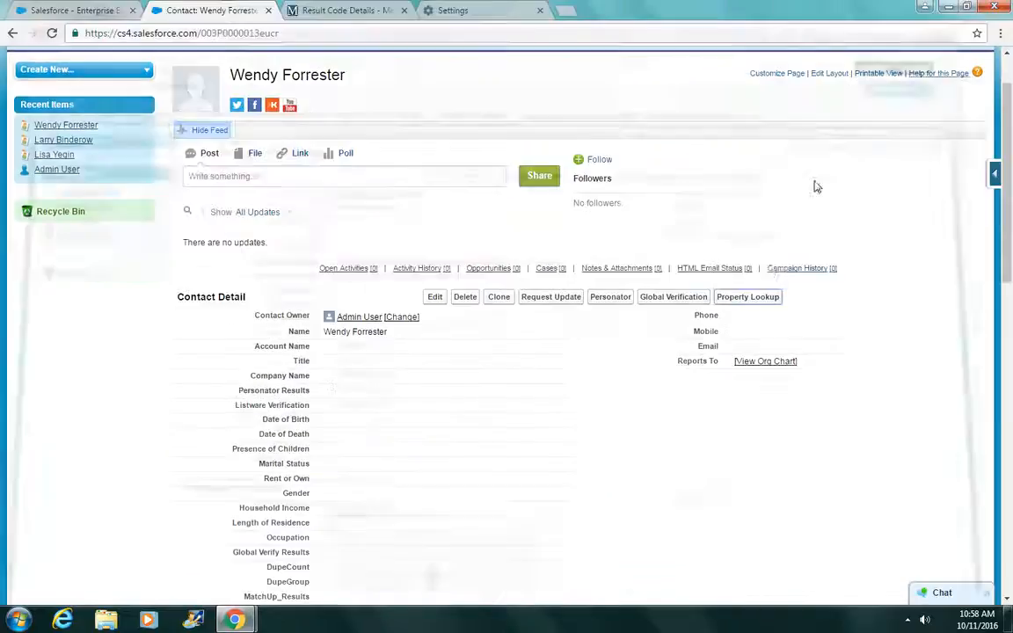
pyautogui.scroll(2, 759, 195)
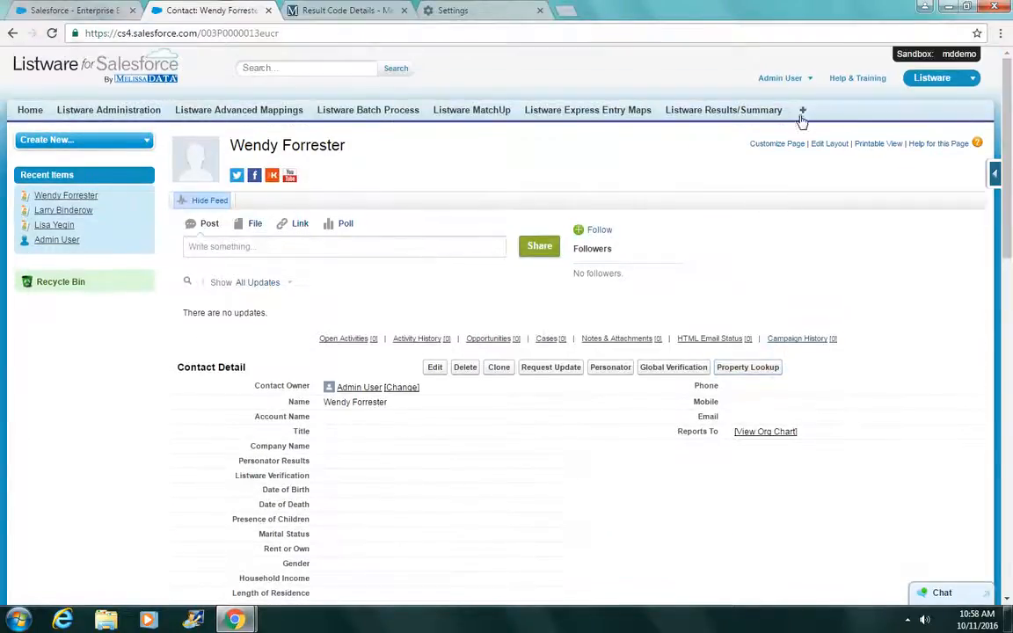
pyautogui.click(802, 112)
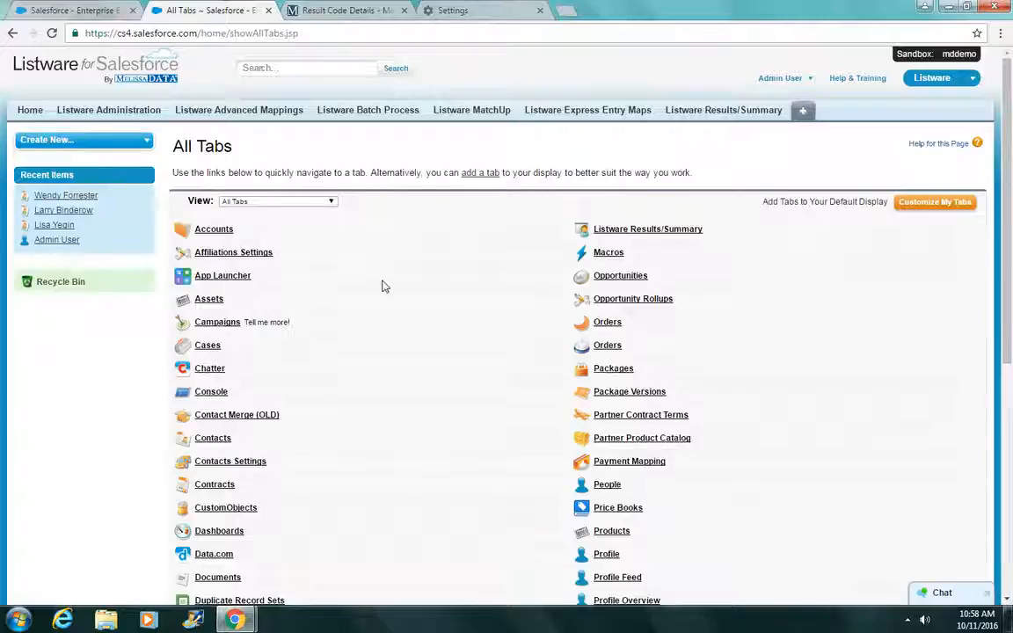
pyautogui.click(213, 440)
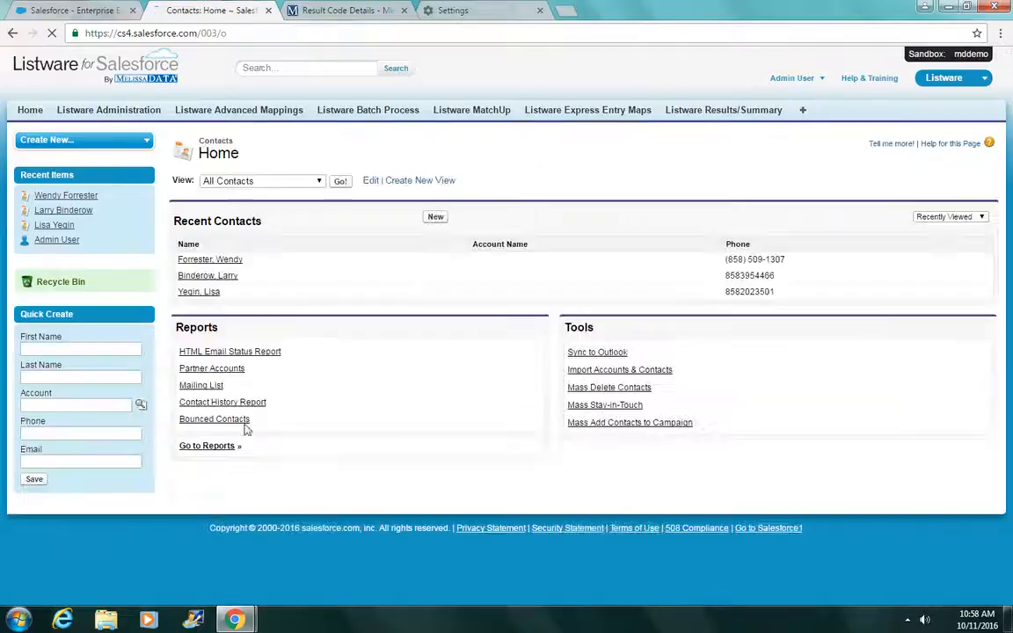
pyautogui.click(436, 217)
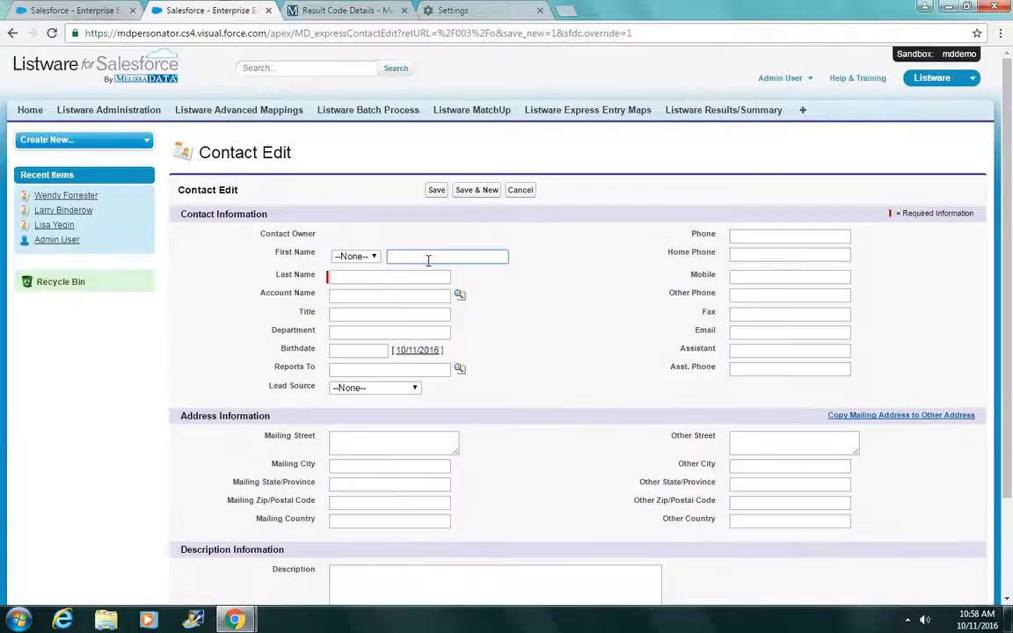
# Step: Enter the contact's first name from its suggestion, then the last name
pyautogui.press('Down')
pyautogui.press('Return')
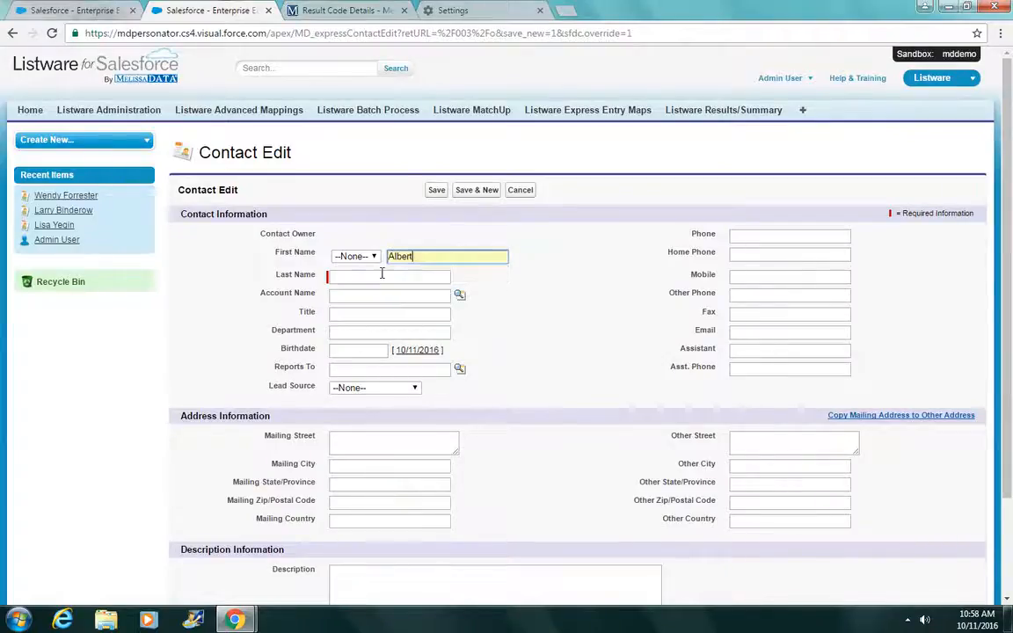
pyautogui.press('Tab')
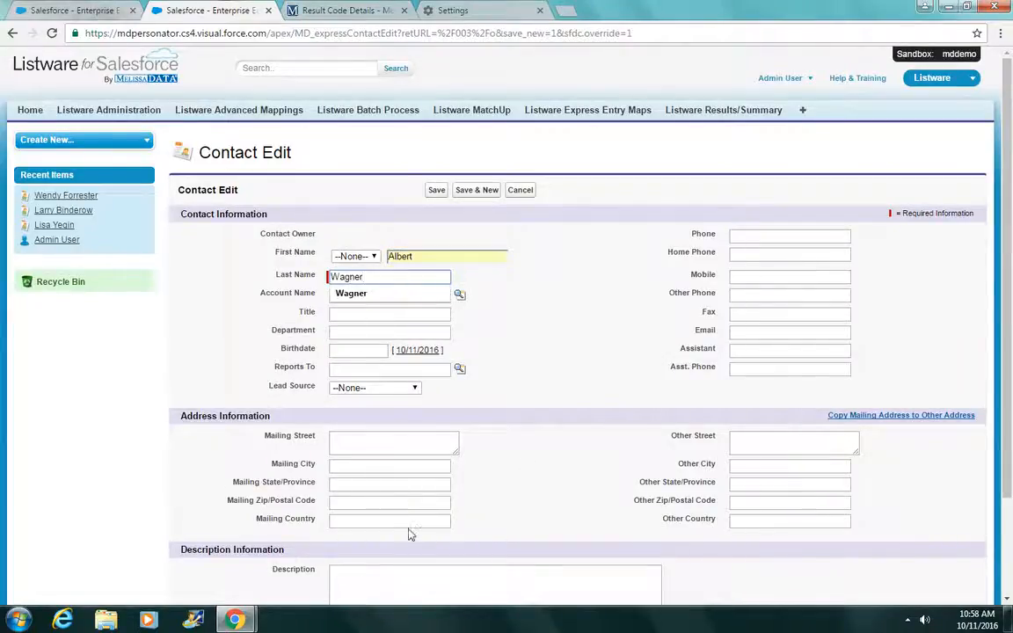
# Step: Set the mailing country to Germany and fill the full address from the first street suggestion
pyautogui.click(409, 522)
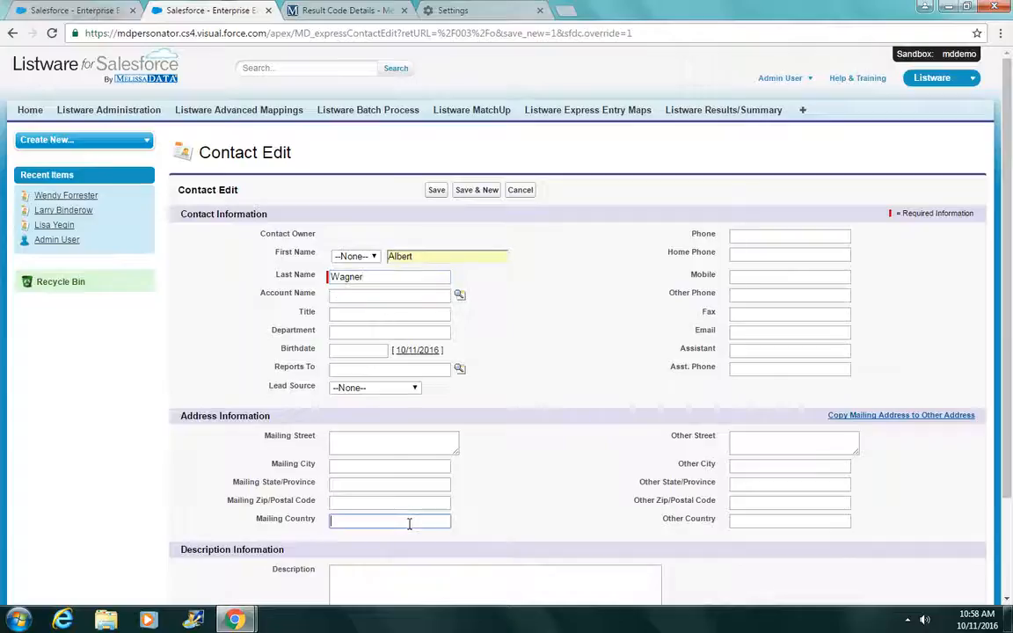
pyautogui.scroll(-1, 502, 509)
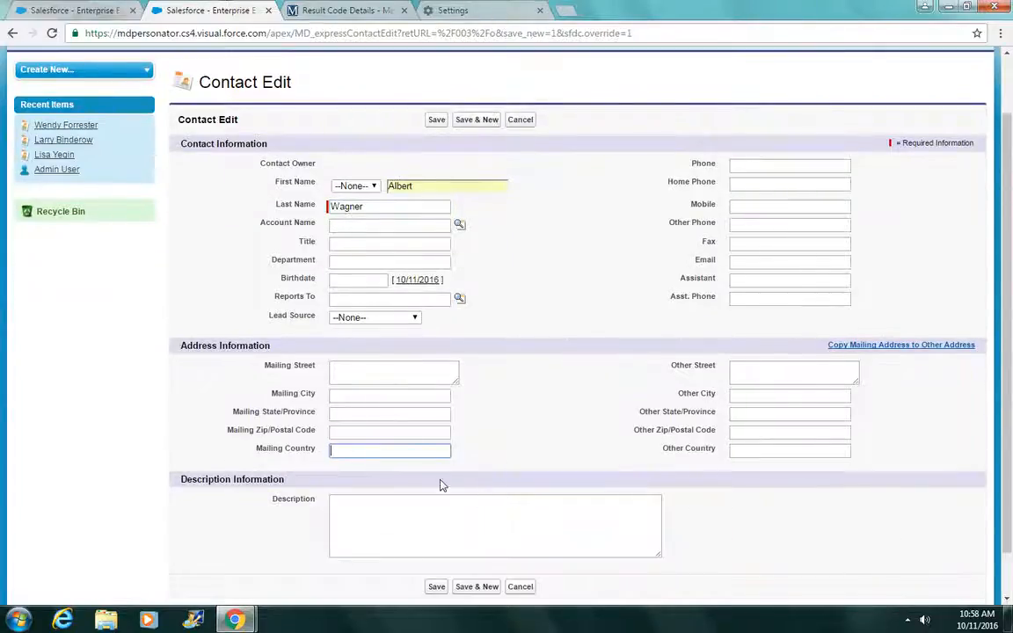
pyautogui.write('DE')
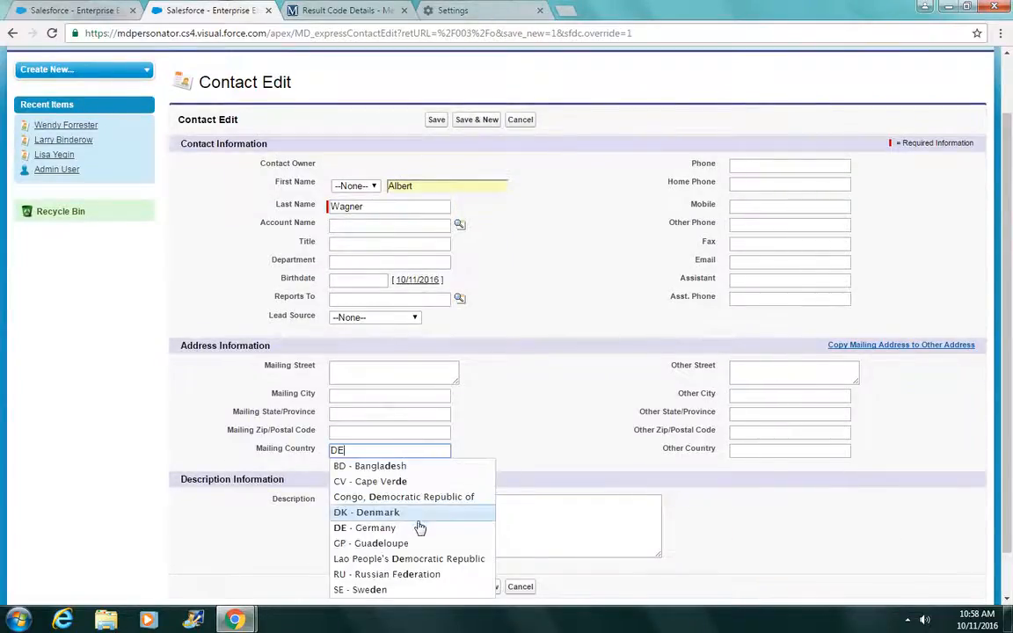
pyautogui.click(418, 528)
pyautogui.click(397, 369)
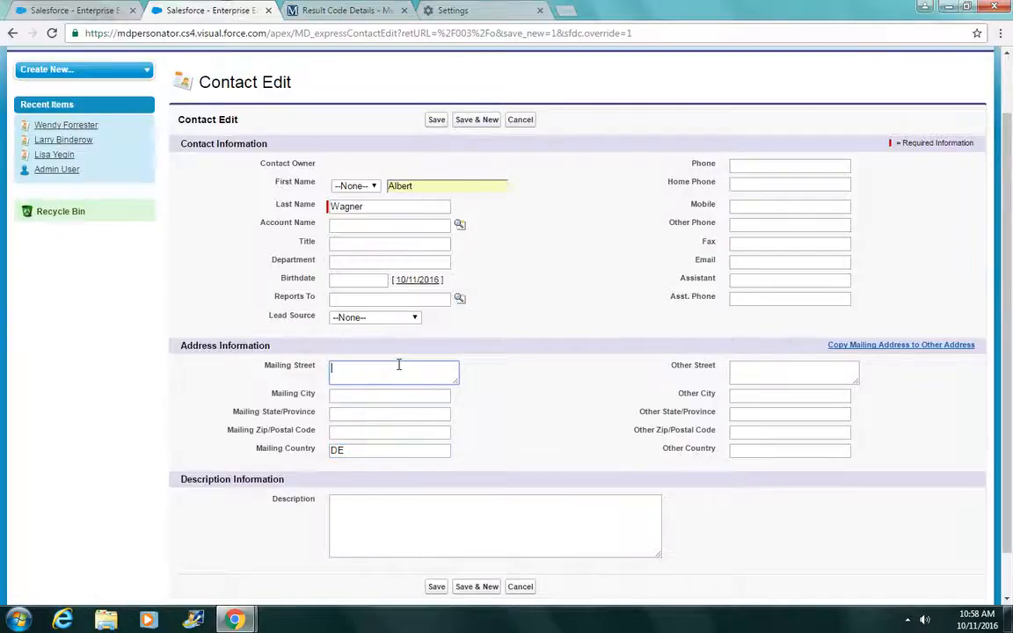
pyautogui.write('Str')
pyautogui.press('BackSpace')
pyautogui.press('BackSpace')
pyautogui.press('BackSpace')
pyautogui.write('S')
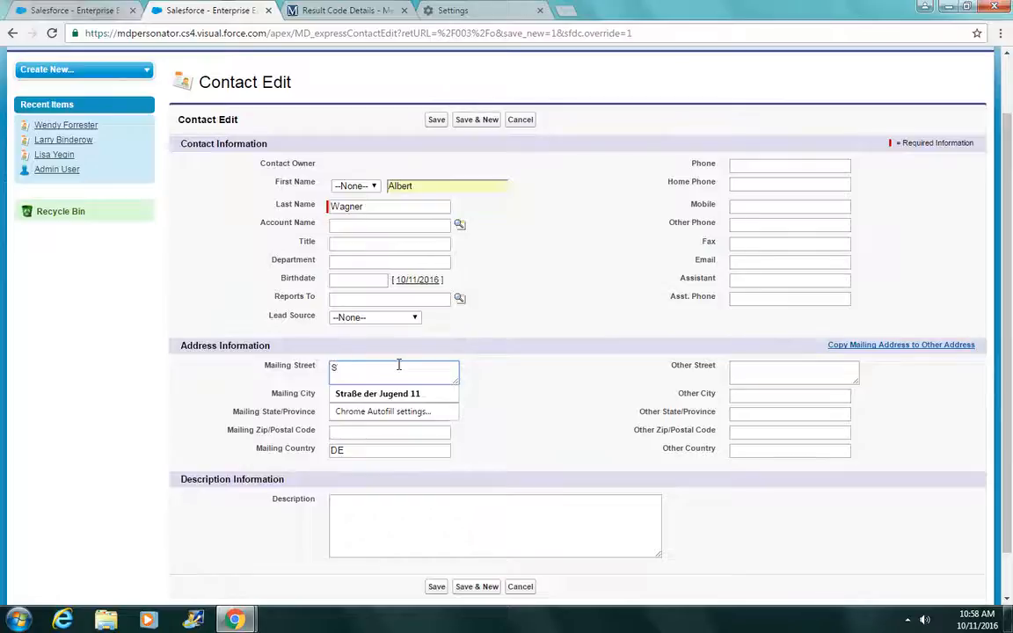
pyautogui.write('tra')
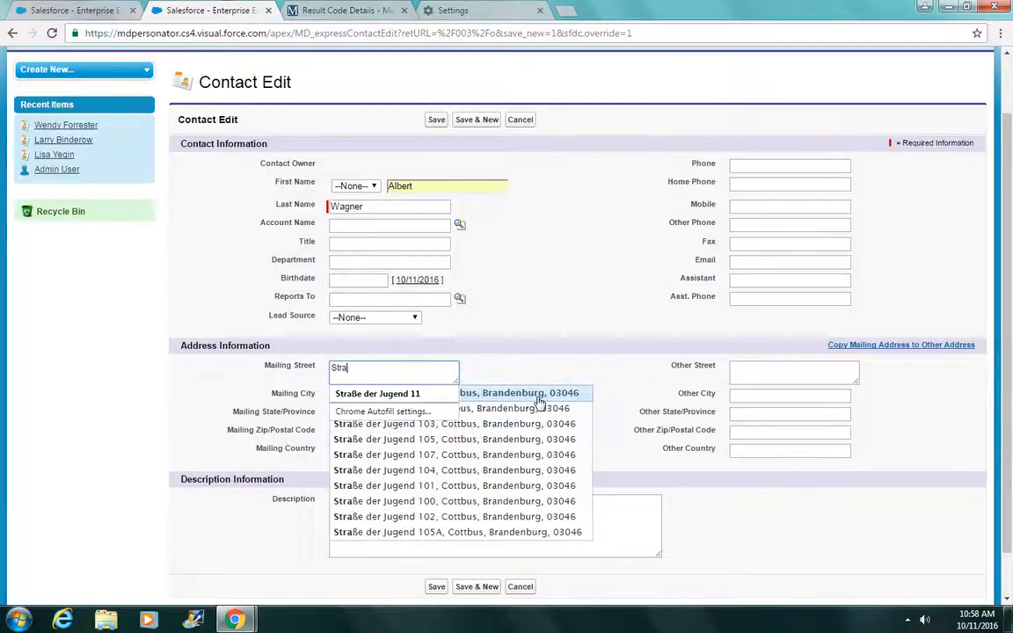
pyautogui.click(563, 394)
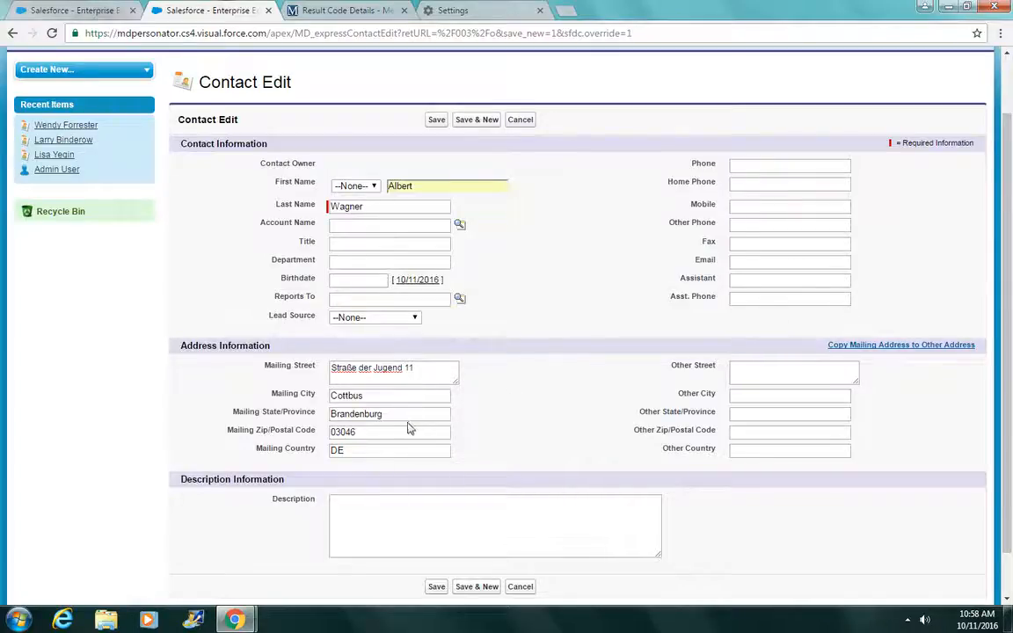
# Step: Enter the contact's e-mail by accepting its autocomplete suggestion
pyautogui.click(758, 264)
pyautogui.write('alb')
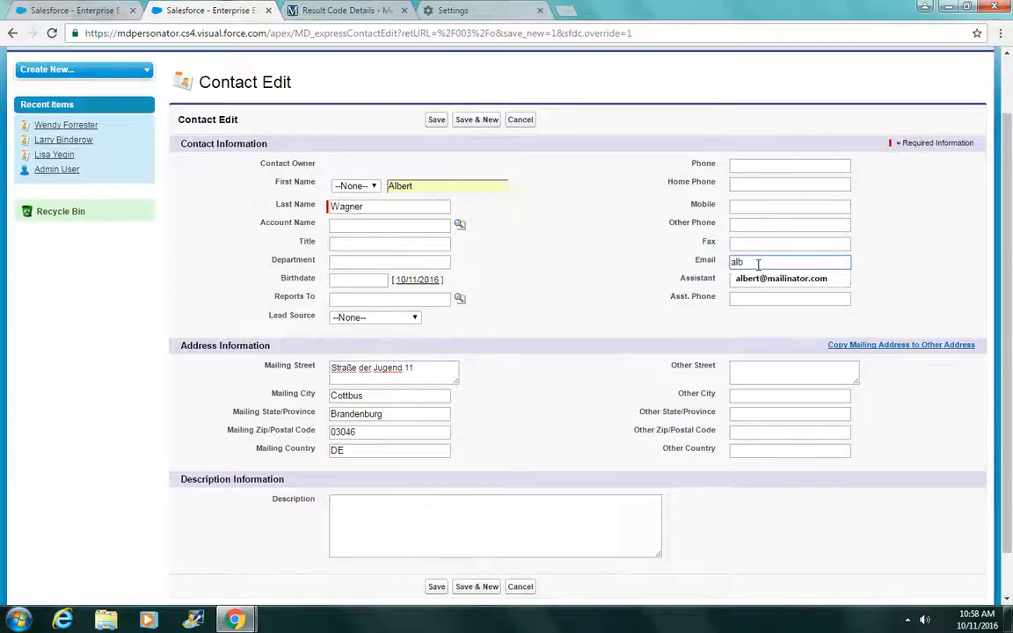
pyautogui.write('ert')
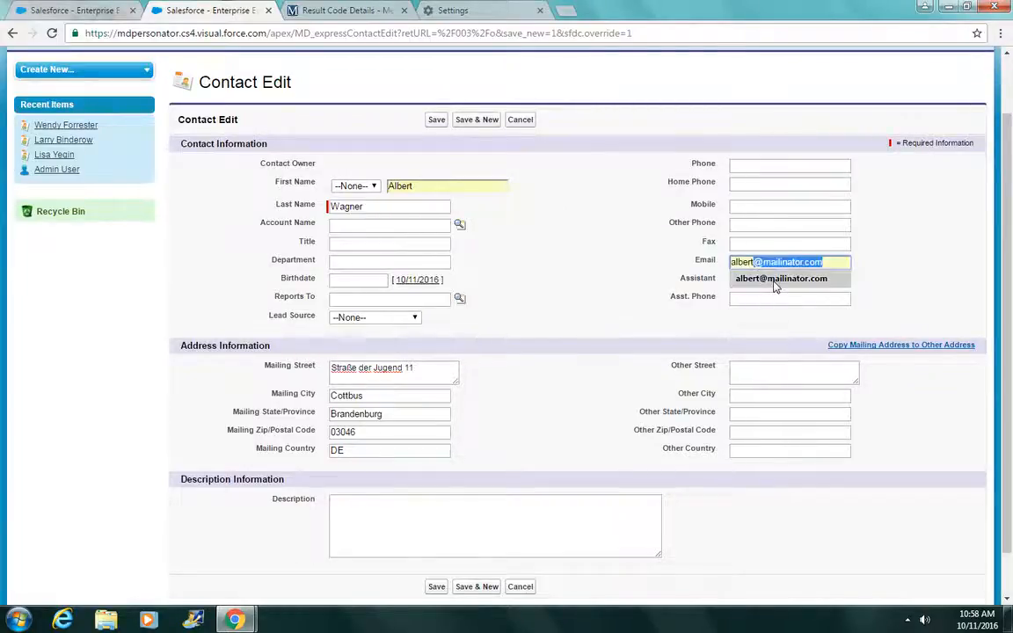
pyautogui.click(774, 279)
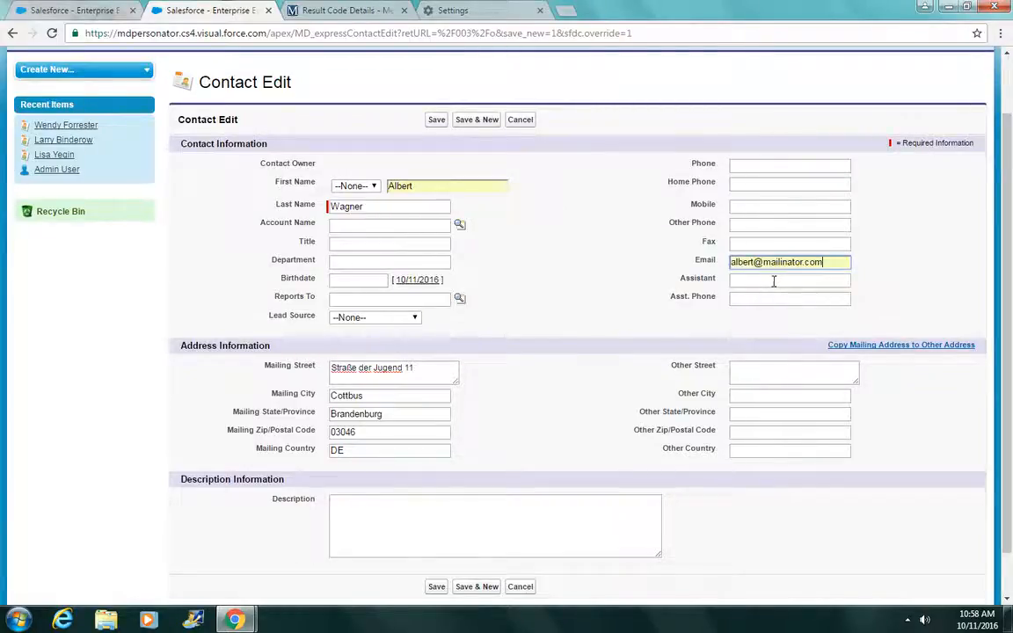
# Step: Save the contact, run Global Verification, and maximize the verification window
pyautogui.click(436, 121)
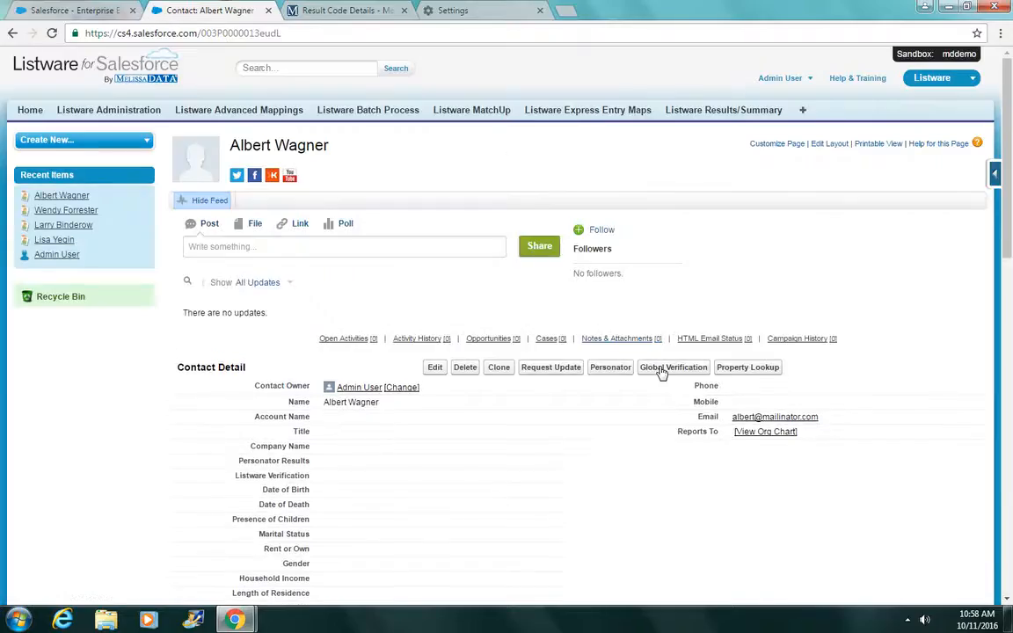
pyautogui.click(662, 370)
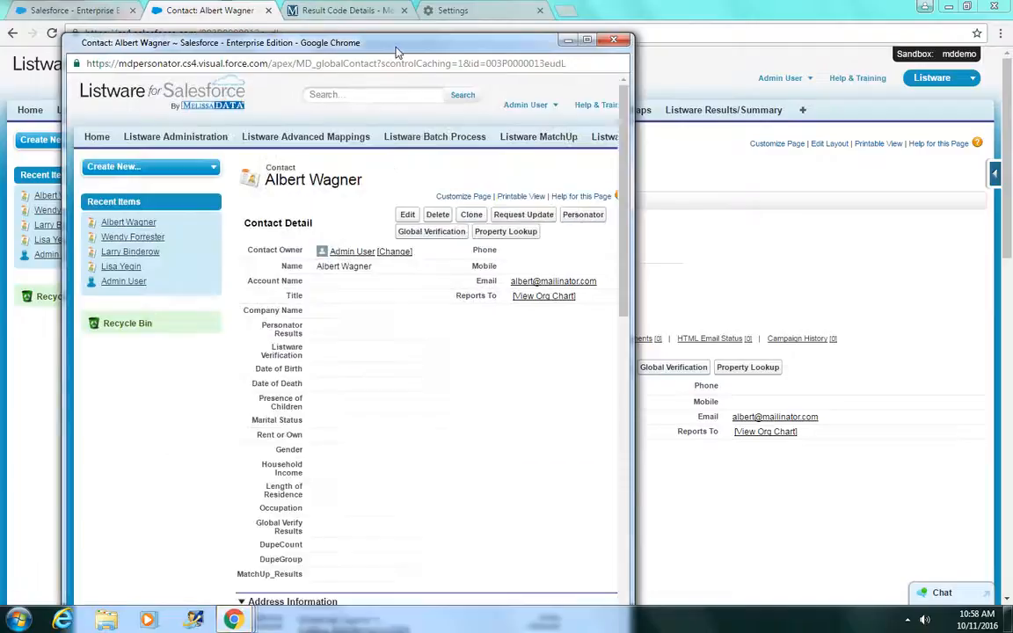
pyautogui.moveTo(397, 47); pyautogui.dragTo(418, 3)
# Step: Review the messages: address and name validated, e-mail failed validation
pyautogui.scroll(-2, 497, 315)
pyautogui.scroll(2, 497, 315)
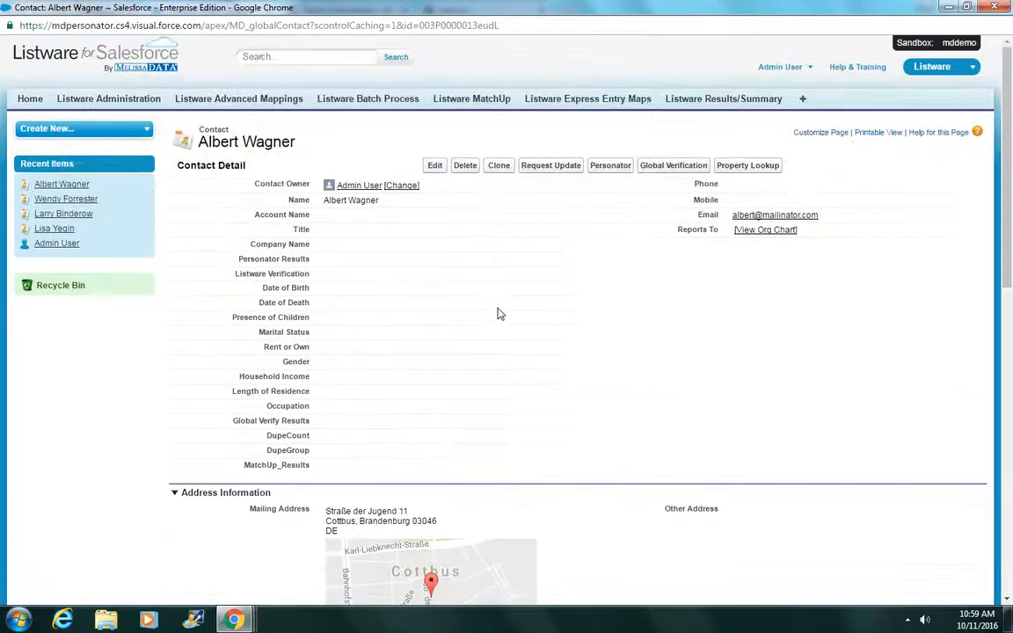
pyautogui.scroll(-3, 499, 315)
pyautogui.scroll(-1, 499, 315)
pyautogui.scroll(4, 497, 314)
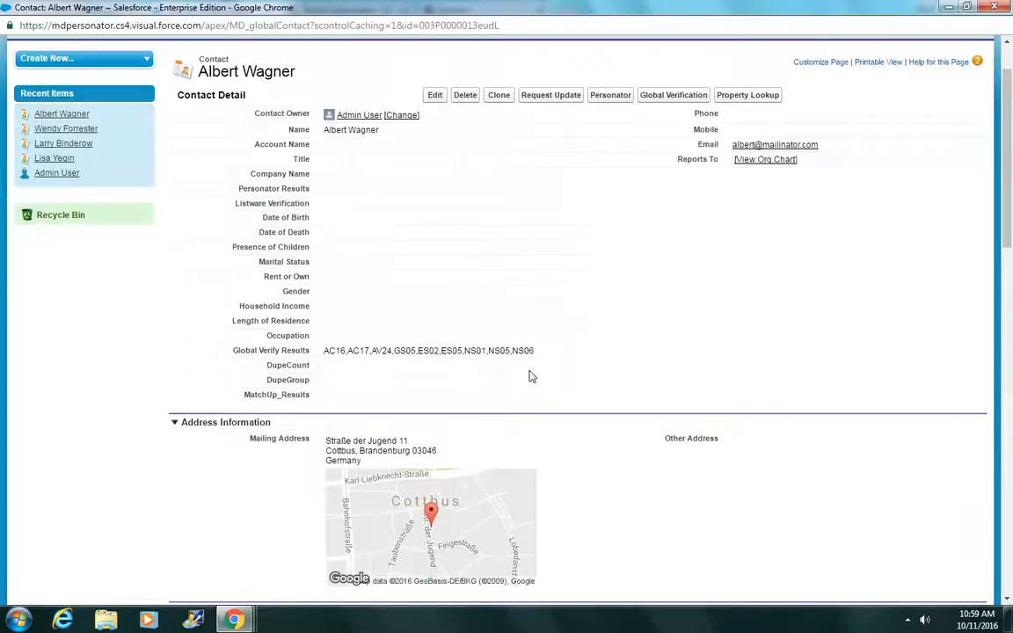
pyautogui.scroll(-3, 531, 376)
pyautogui.scroll(-3, 531, 376)
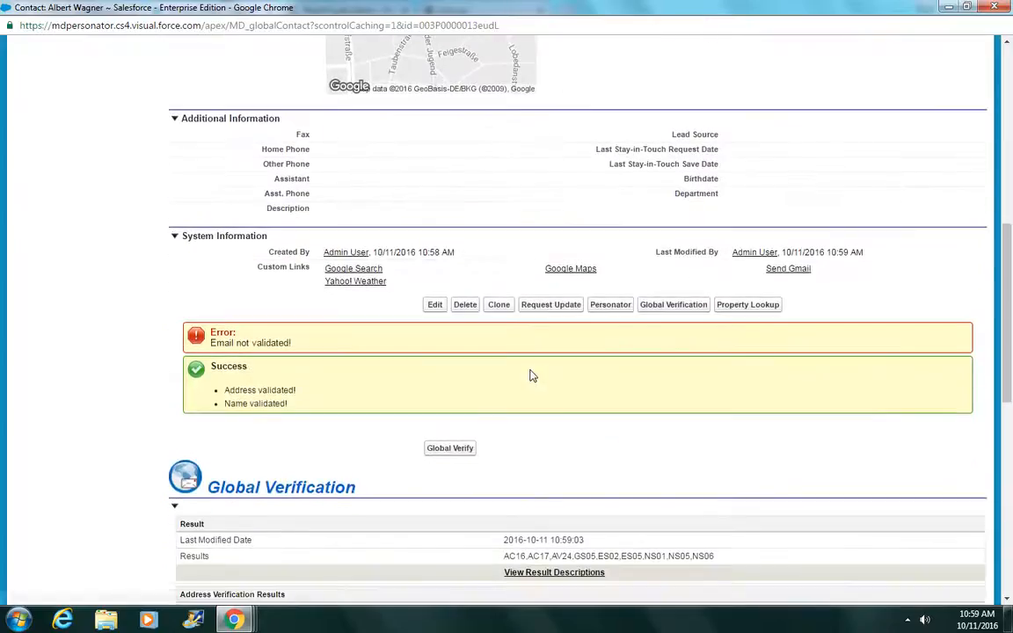
pyautogui.doubleClick(241, 392)
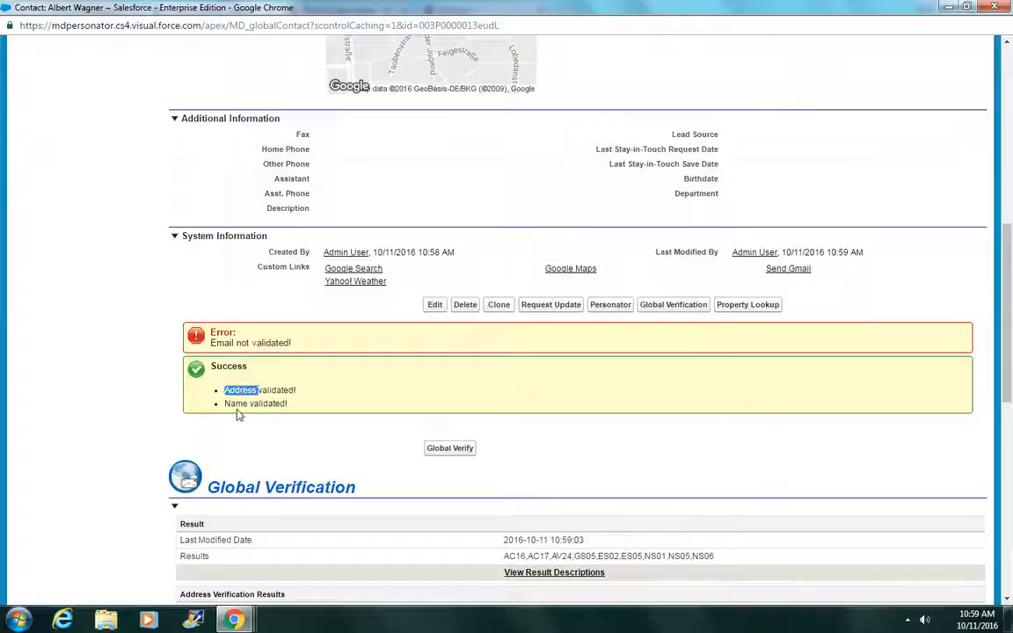
pyautogui.doubleClick(237, 404)
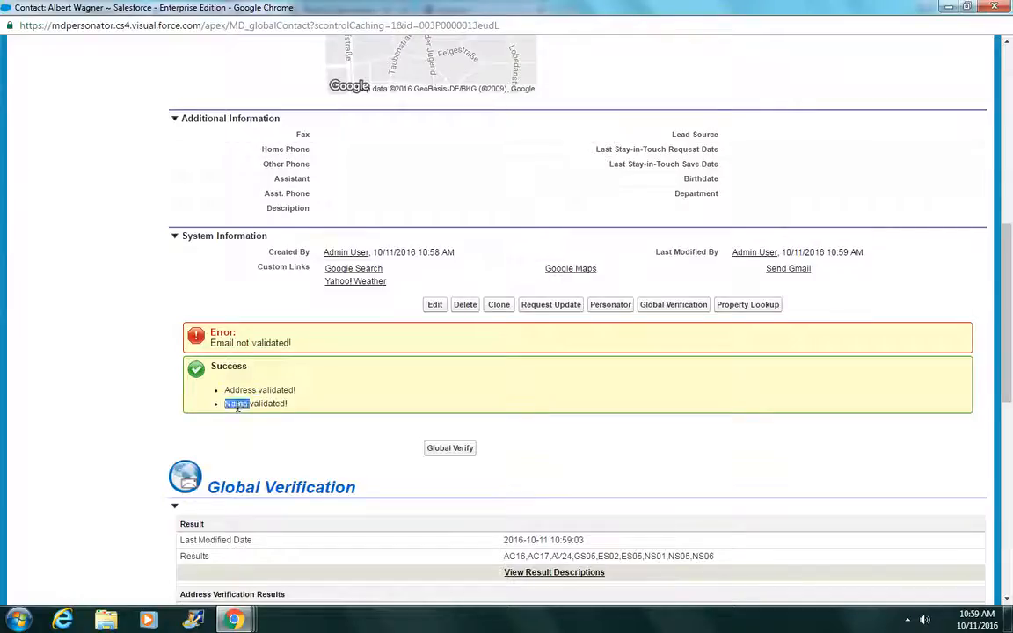
pyautogui.doubleClick(222, 343)
pyautogui.scroll(6, 348, 381)
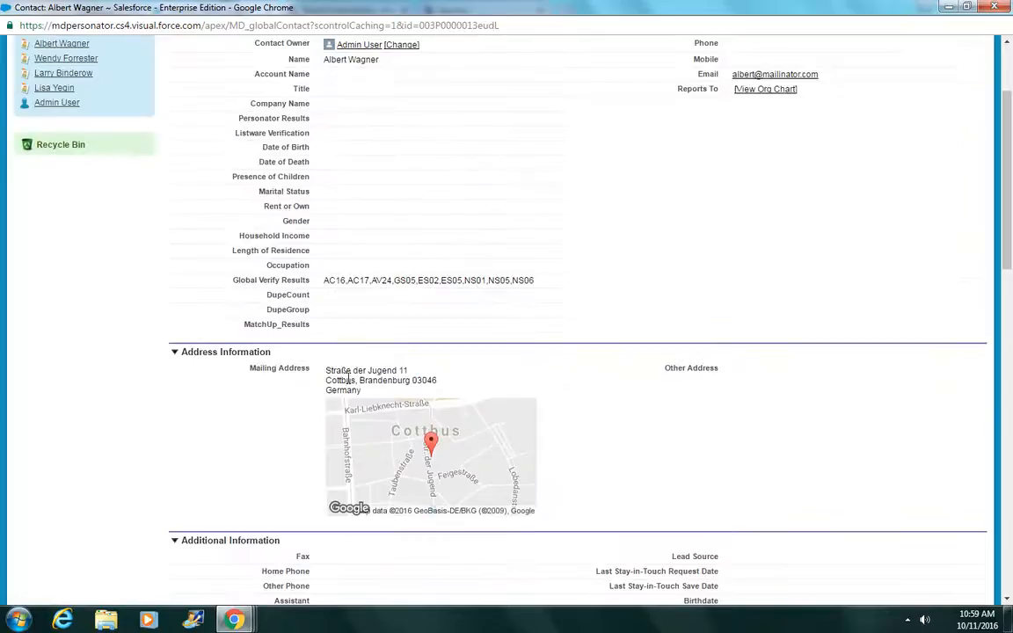
pyautogui.scroll(2, 349, 376)
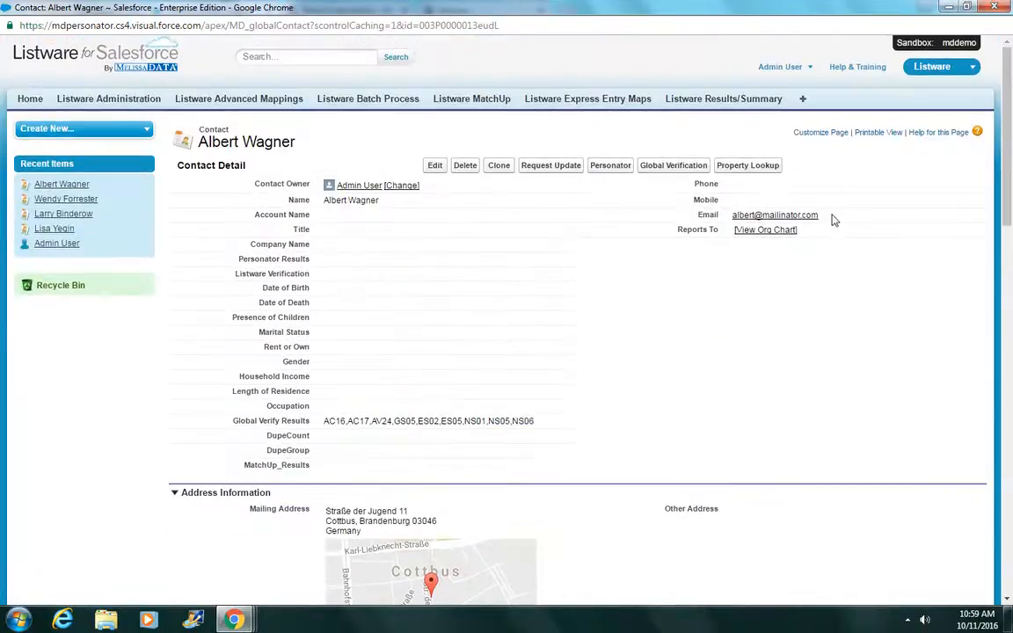
# Step: Highlight the contact's e-mail, review the result codes, and close the verification window
pyautogui.moveTo(832, 216); pyautogui.dragTo(733, 215)
pyautogui.click(752, 223)
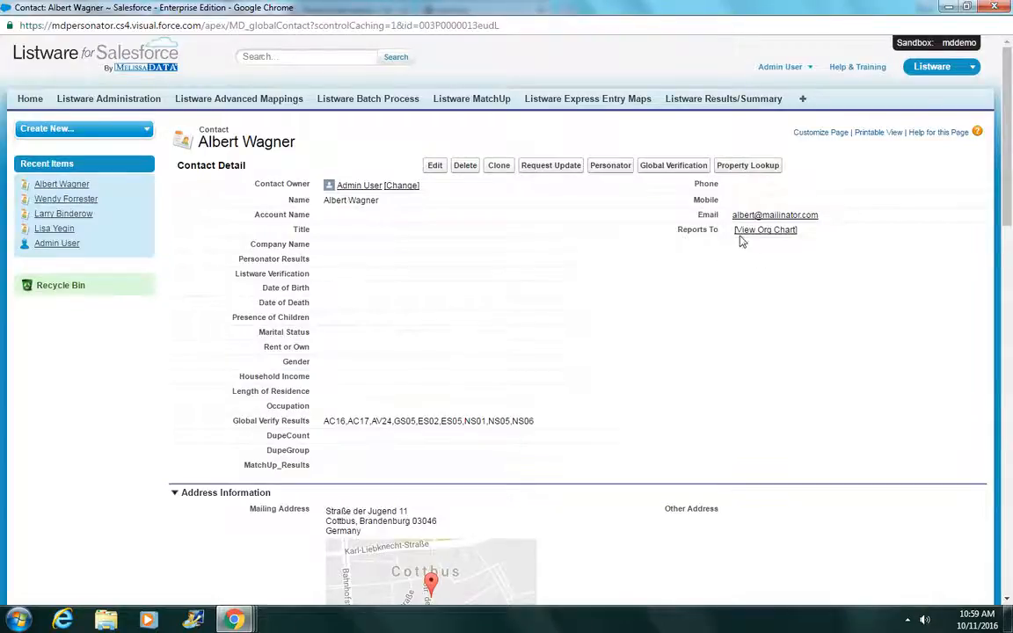
pyautogui.scroll(-5, 741, 239)
pyautogui.scroll(-2, 741, 243)
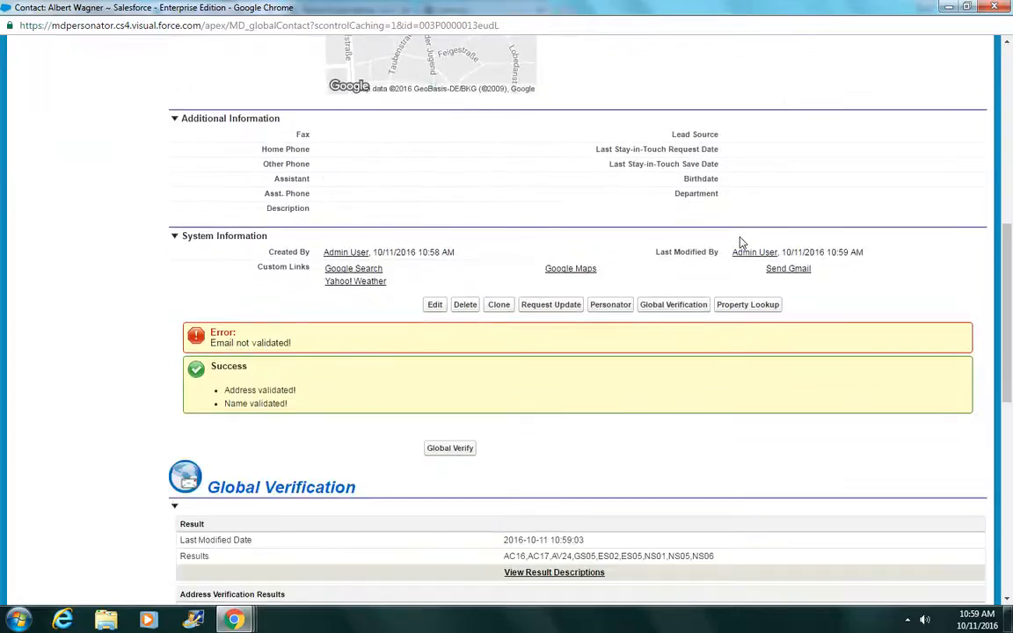
pyautogui.scroll(5, 744, 241)
pyautogui.click(995, 6)
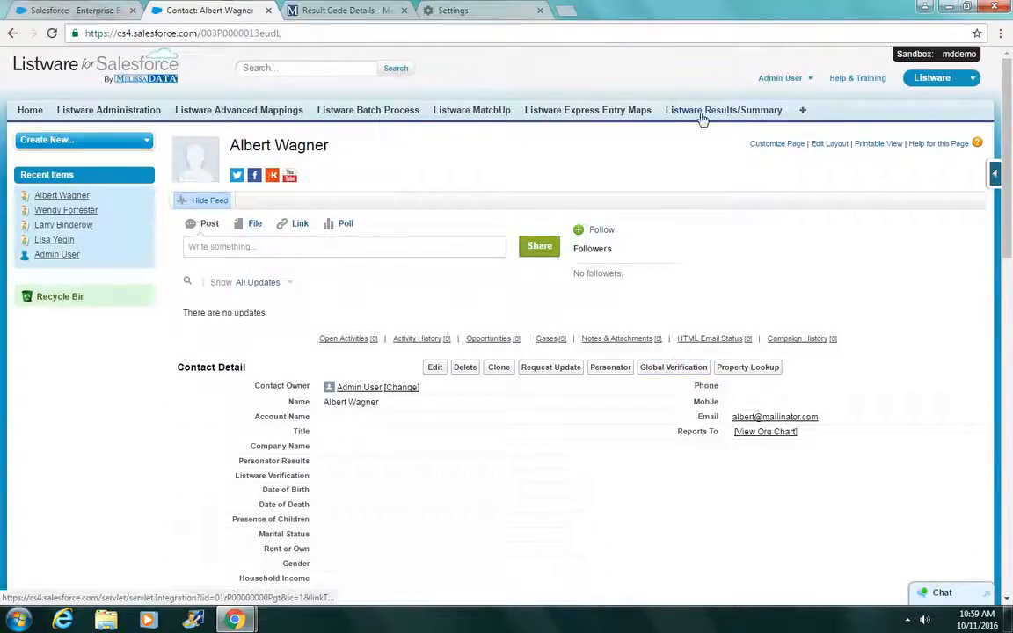
# Step: Configure a batch job: object Contact, service Personator, Record Update On, Process all records
pyautogui.click(358, 114)
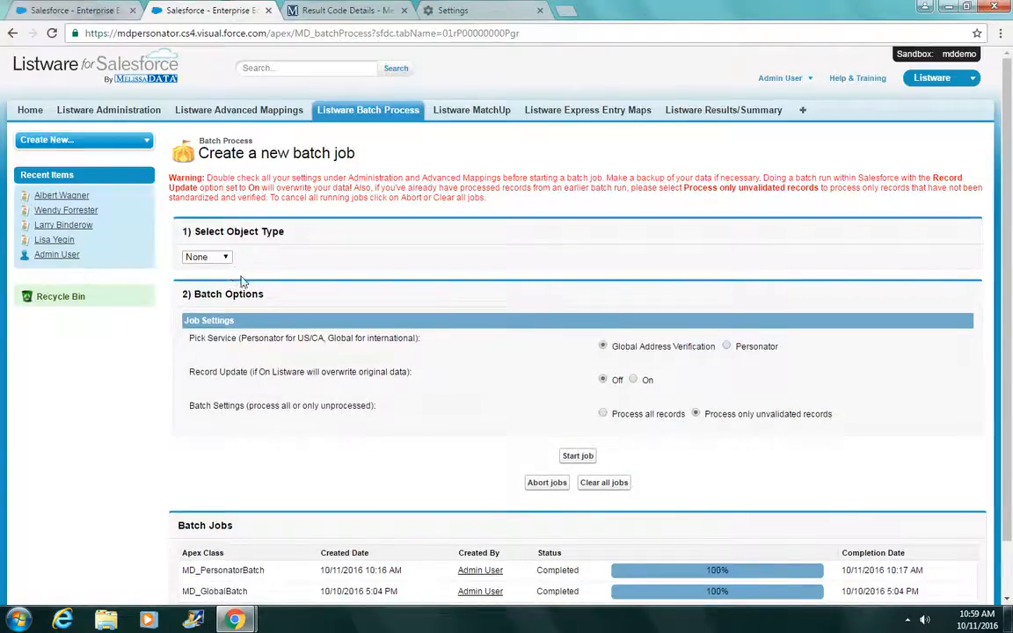
pyautogui.click(207, 256)
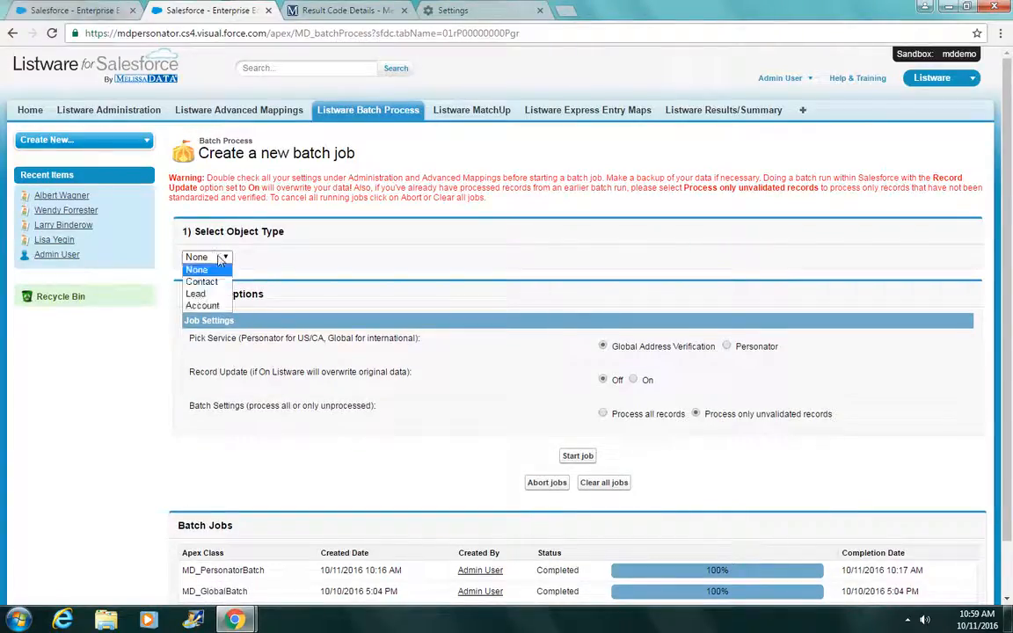
pyautogui.click(217, 284)
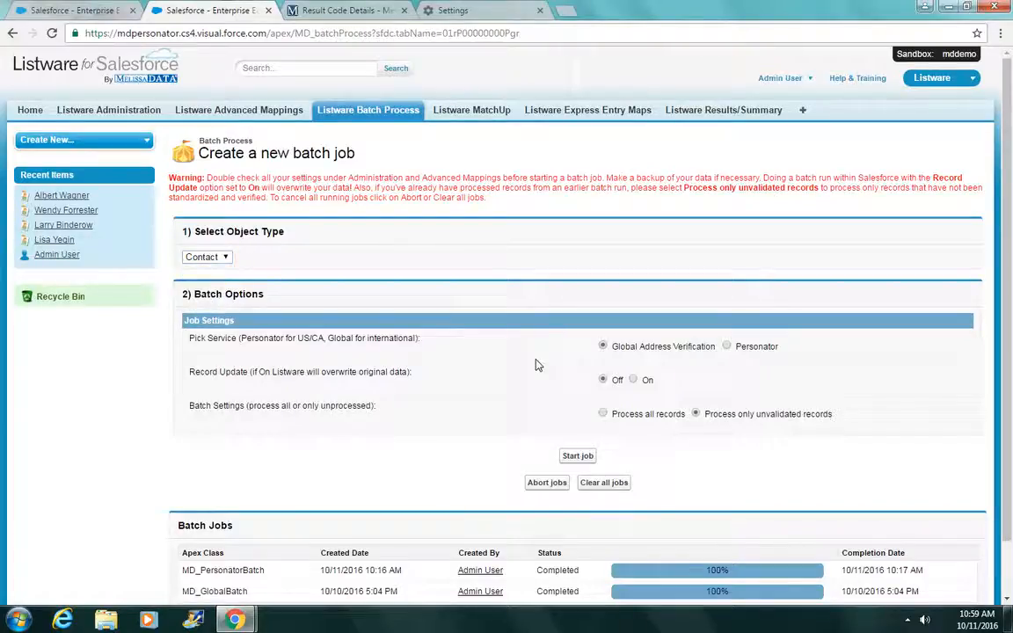
pyautogui.click(748, 347)
pyautogui.click(633, 380)
pyautogui.click(654, 415)
pyautogui.scroll(-1, 586, 460)
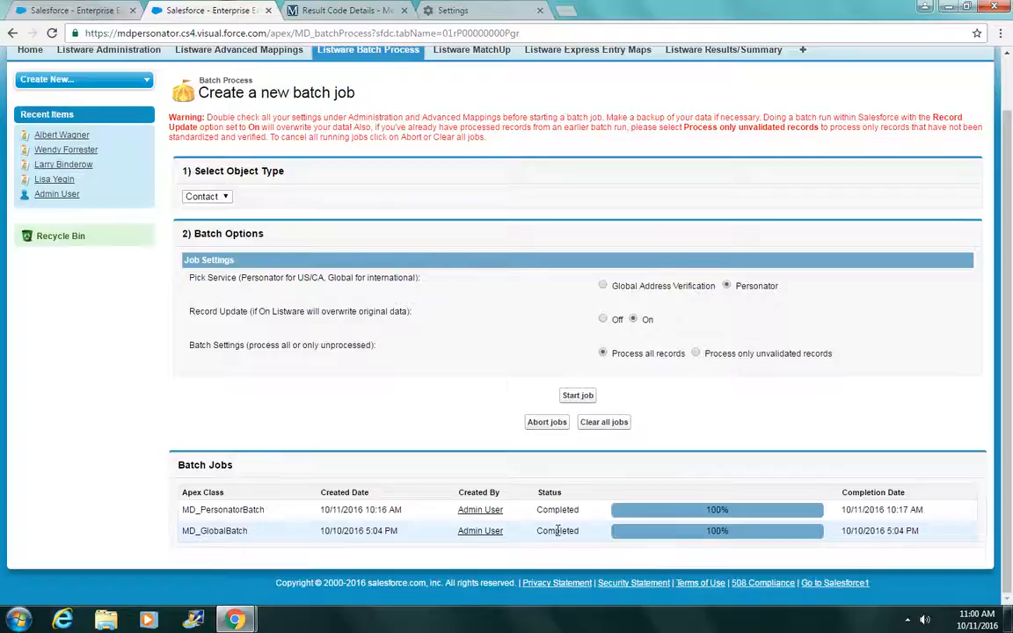
pyautogui.scroll(1, 542, 421)
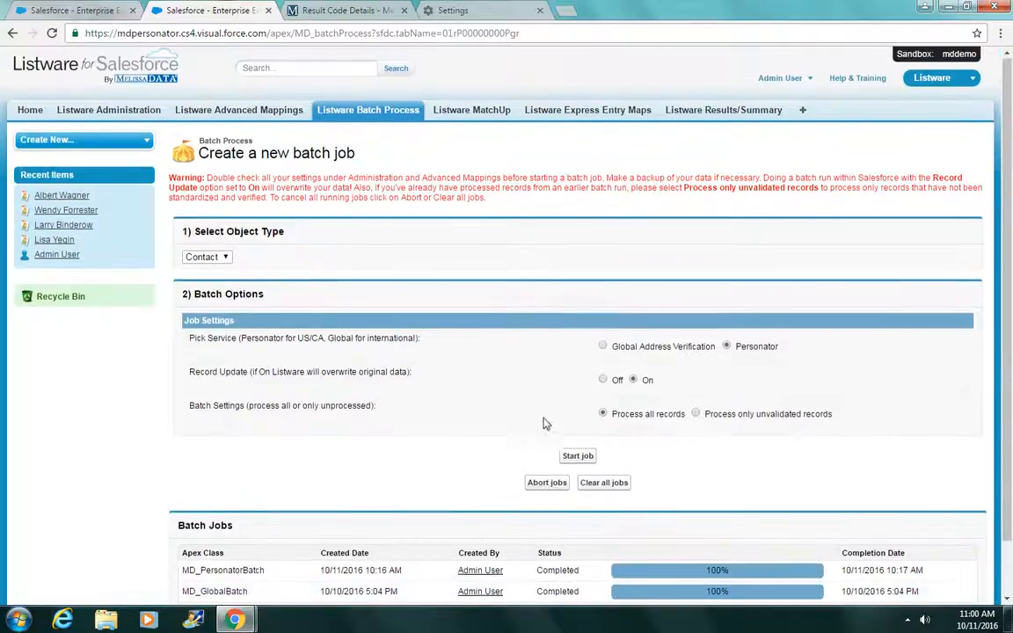
# Step: Filter the Personator results summary by code AE10 and open the first of three matching contacts
pyautogui.click(704, 111)
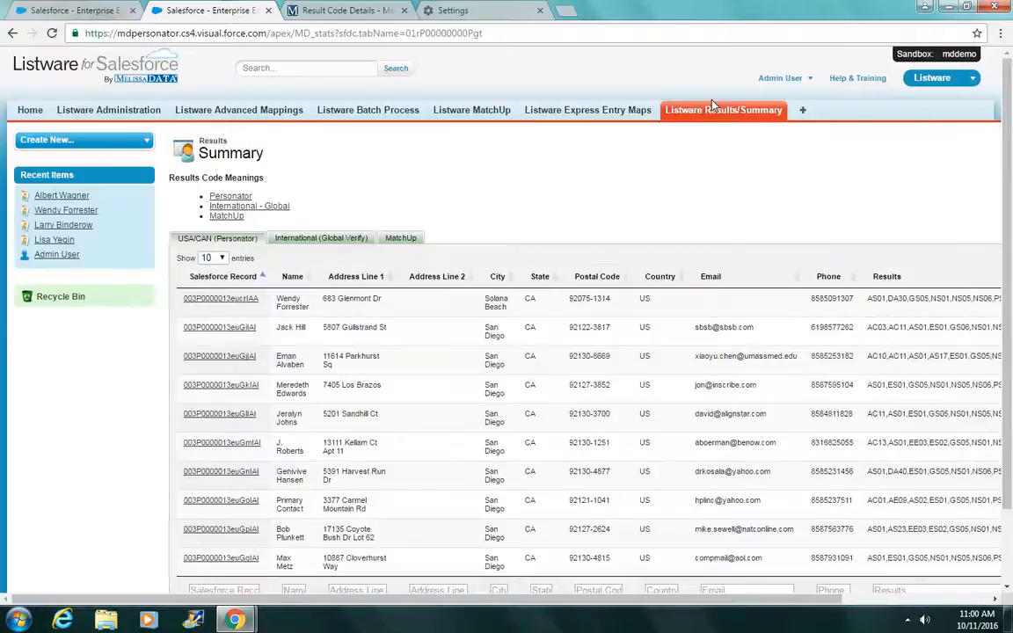
pyautogui.scroll(-1, 624, 181)
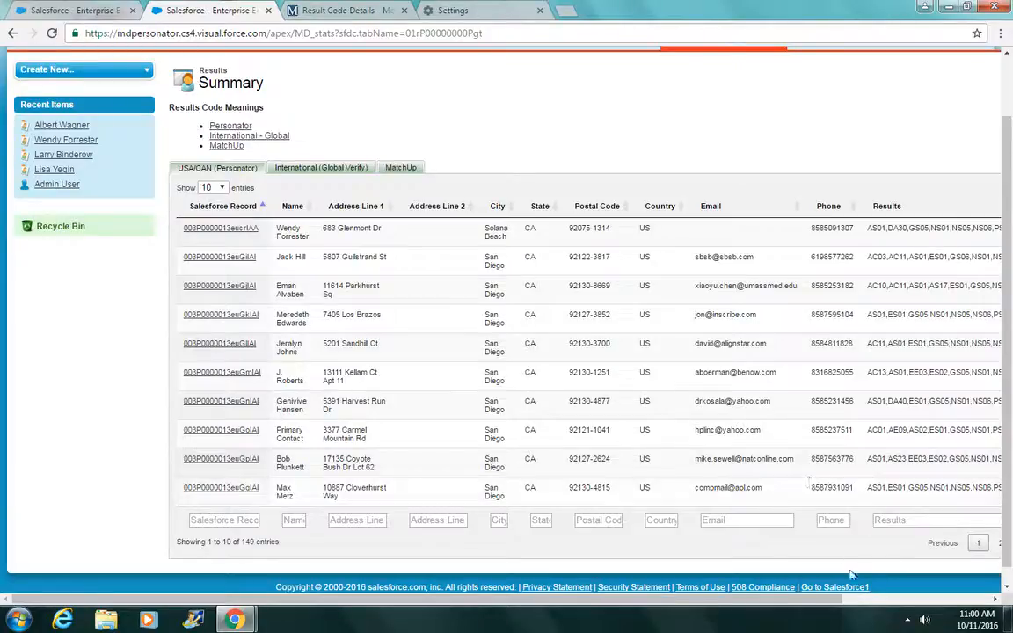
pyautogui.moveTo(824, 602); pyautogui.dragTo(886, 602)
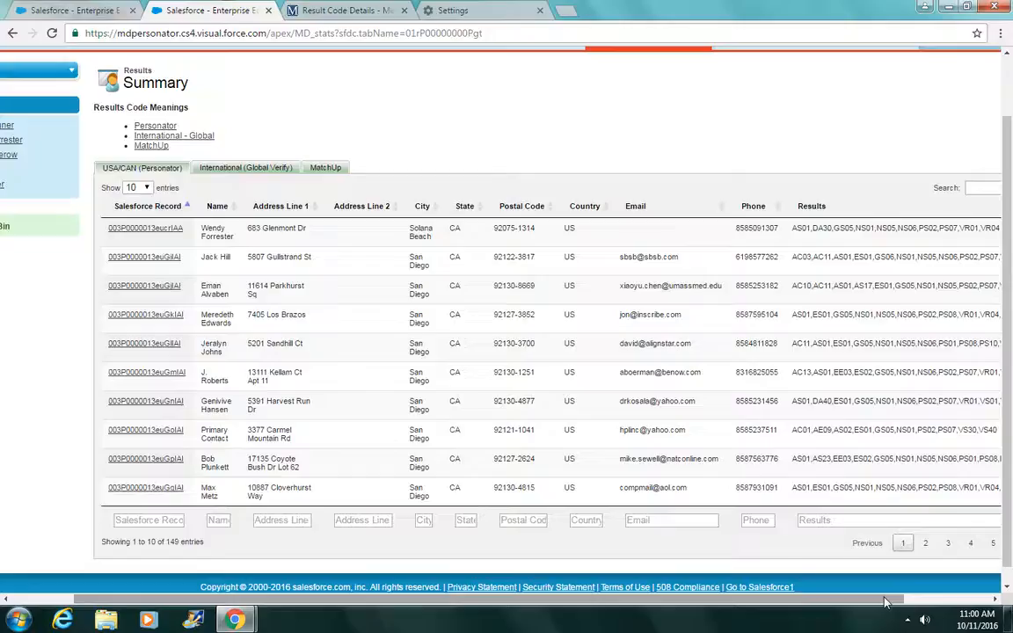
pyautogui.click(815, 520)
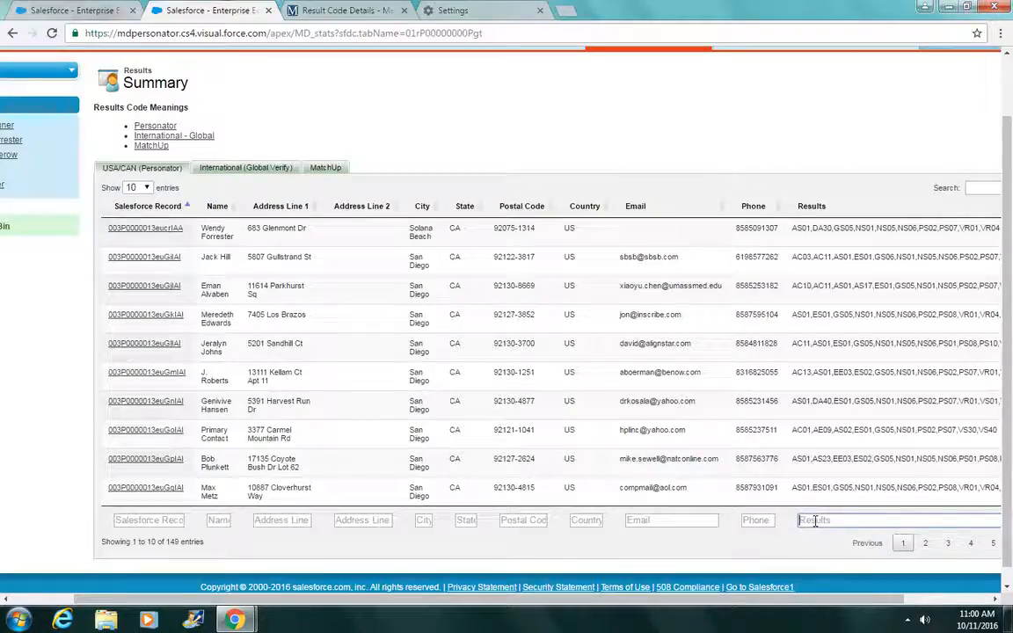
pyautogui.write('AE10')
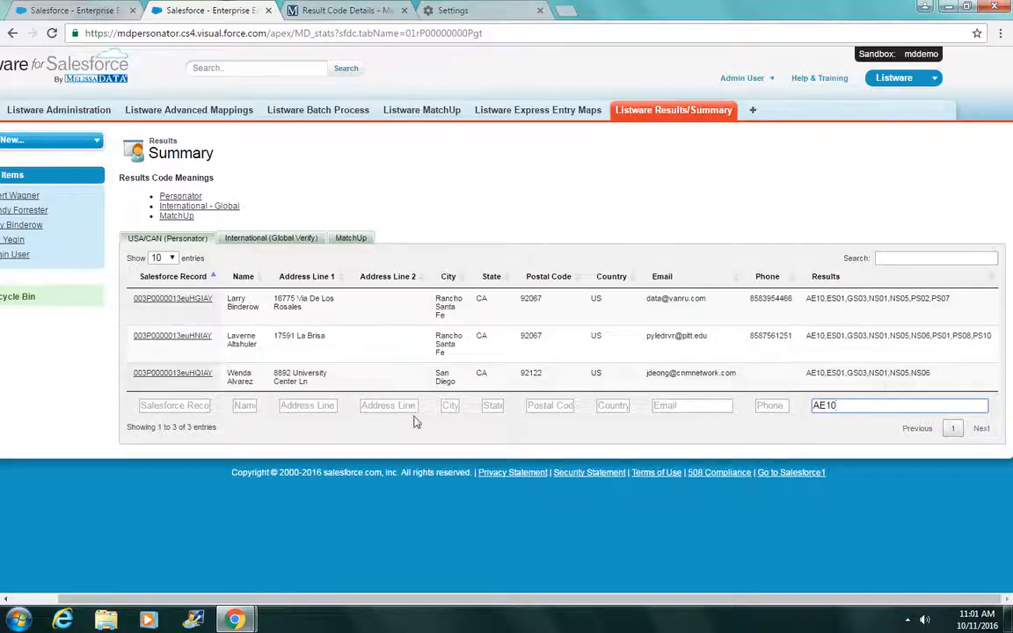
pyautogui.click(197, 304)
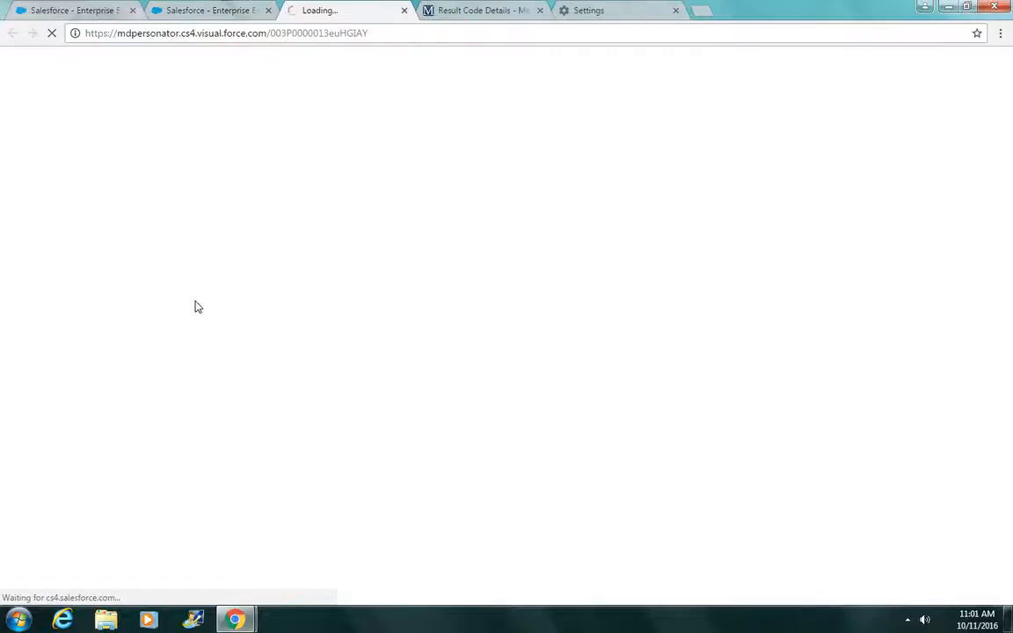